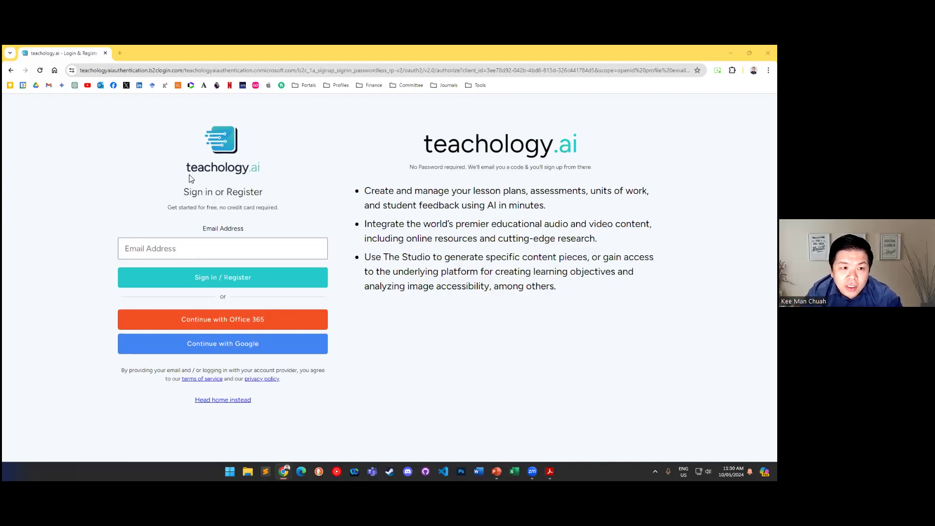
Sign in to teachology.ai by continuing with the first listed Google account.
left_click(259, 345)
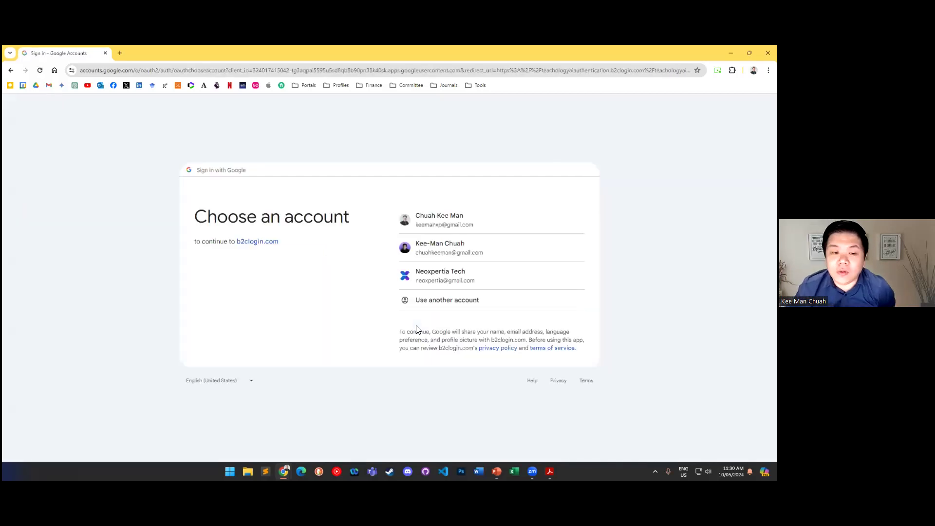
left_click(462, 220)
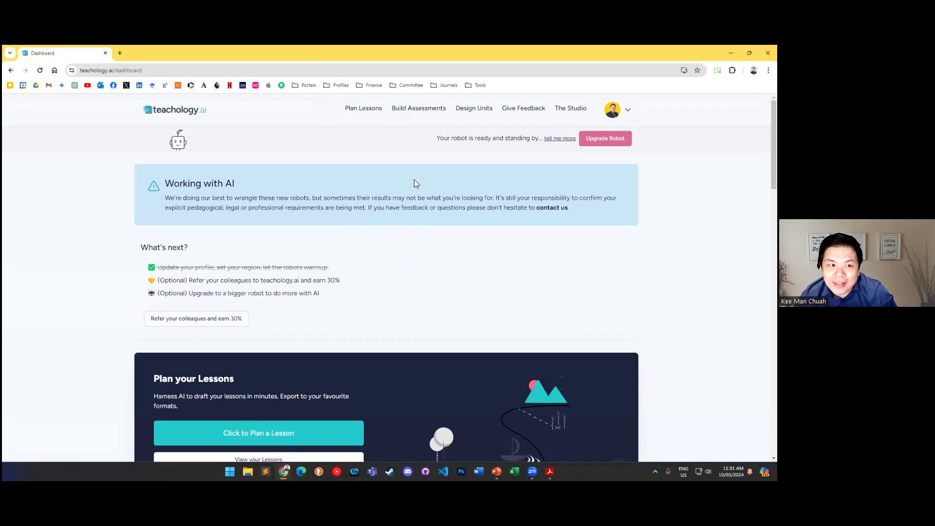
Read the robot status, the Working with AI notice and the explanation of how the robot spends its actions.
left_click_drag(436, 140, 538, 141)
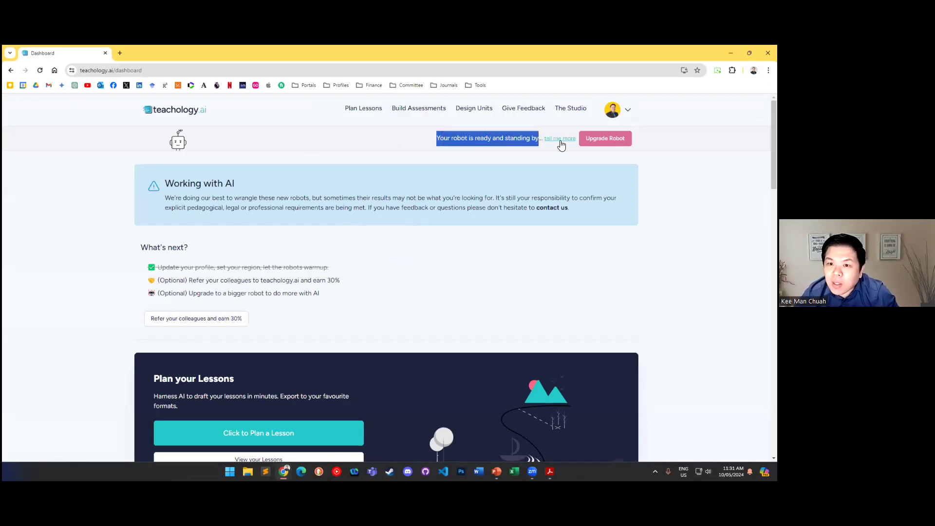
left_click(163, 184)
left_click_drag(163, 184, 575, 208)
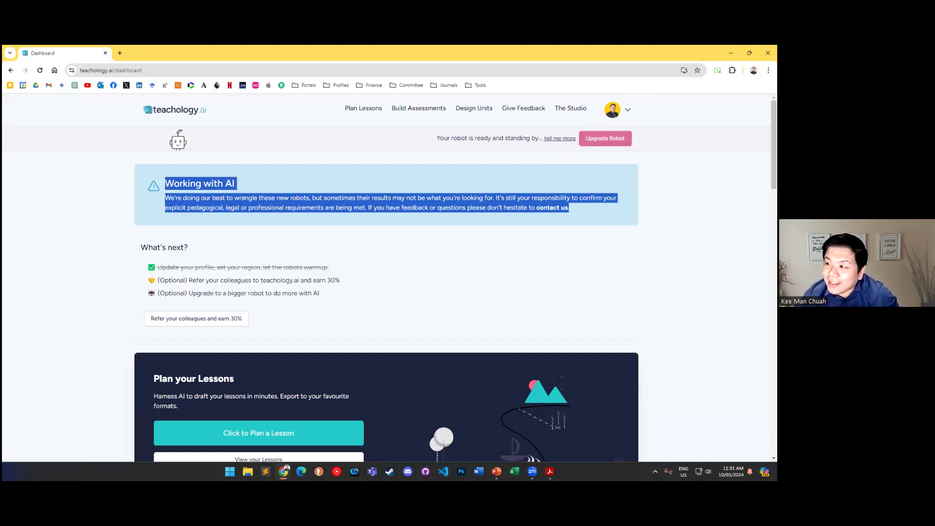
left_click(561, 139)
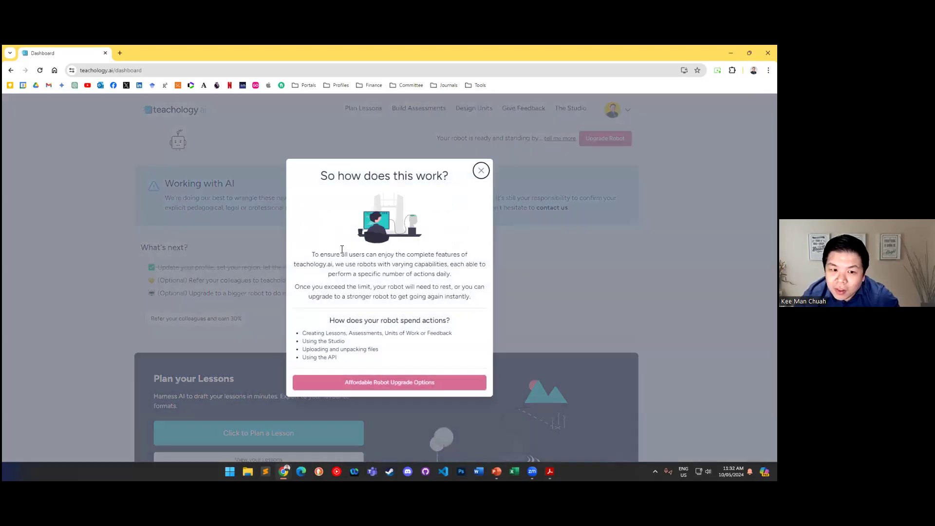
left_click_drag(295, 288, 480, 299)
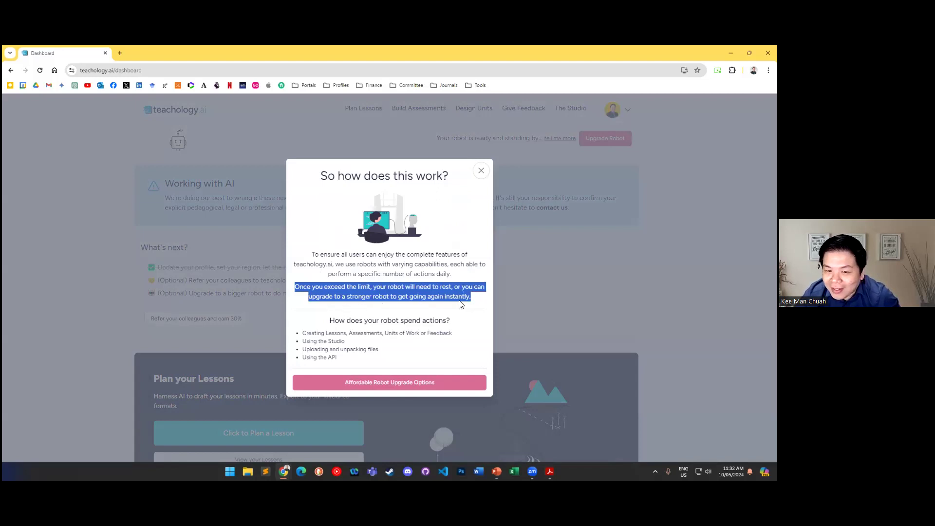
left_click(481, 170)
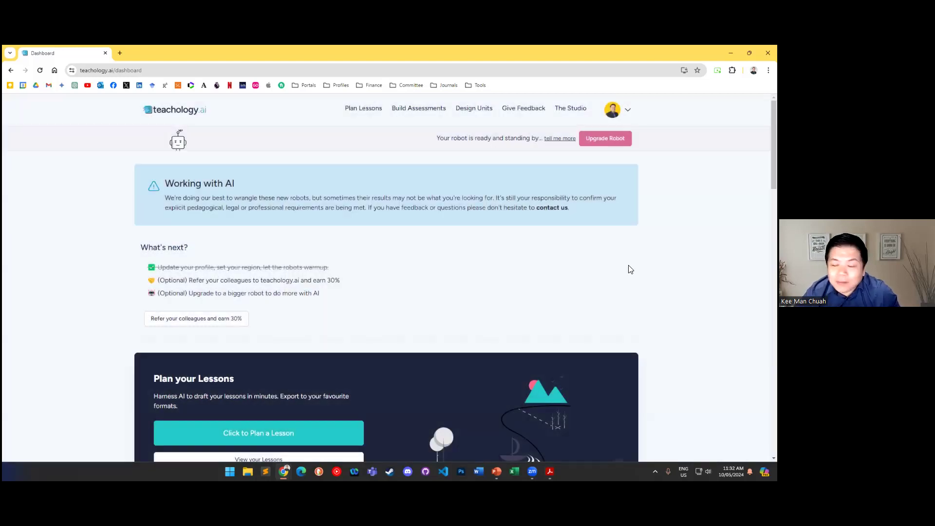
Review the dashboard sections for planning lessons, building assessments and designing courses and units of work.
scroll(630, 268, "down", 6)
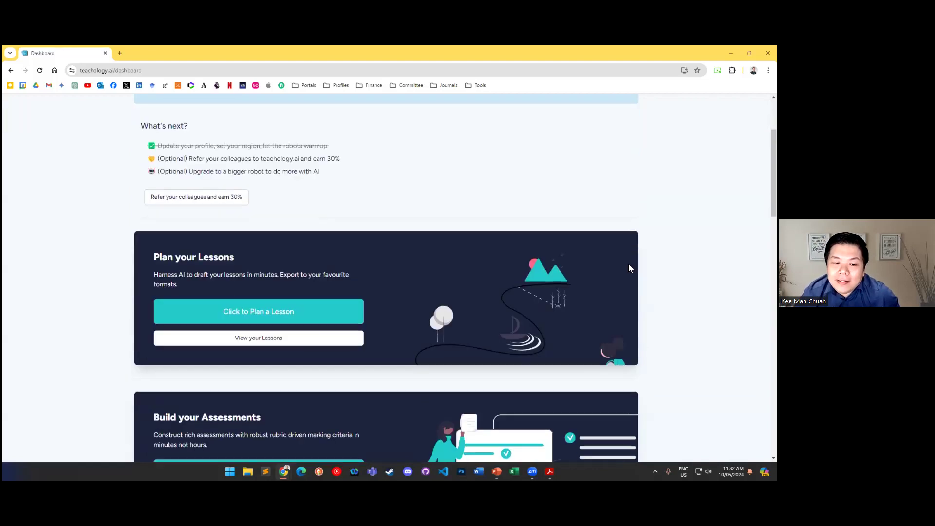
scroll(629, 267, "up", 1)
left_click_drag(154, 137, 230, 140)
left_click_drag(154, 297, 273, 294)
scroll(208, 239, "down", 2)
left_click(176, 242)
left_click_drag(175, 242, 244, 238)
left_click(245, 237)
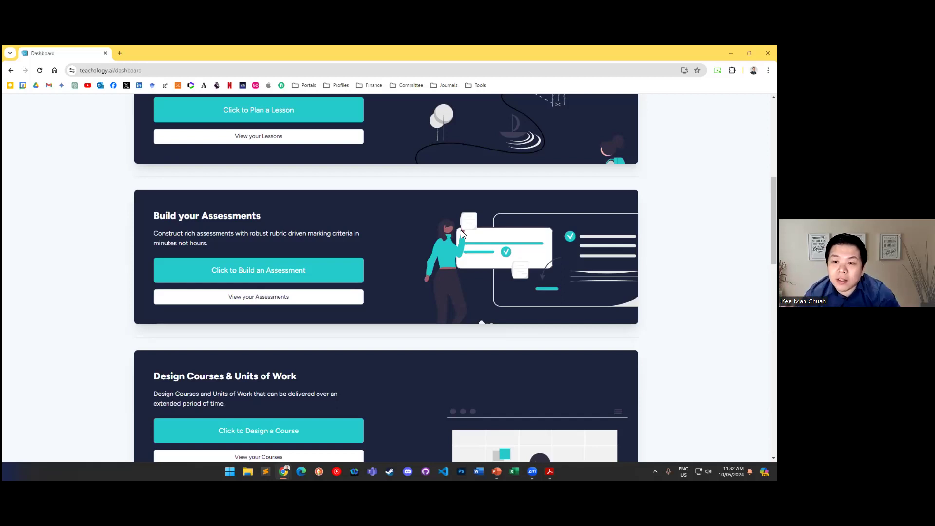
scroll(471, 190, "up", 6)
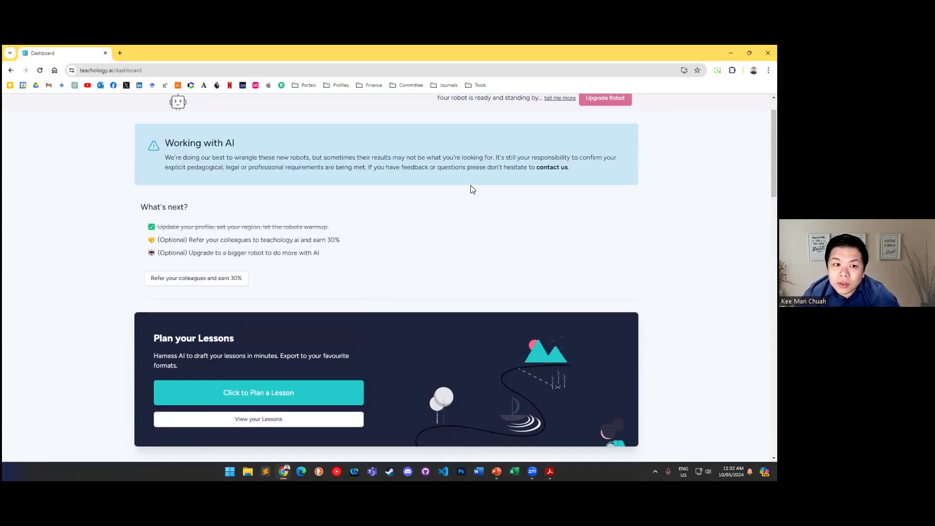
Start a new lesson plan and enter "Copywriting" as what the lesson is about.
scroll(402, 303, "down", 3)
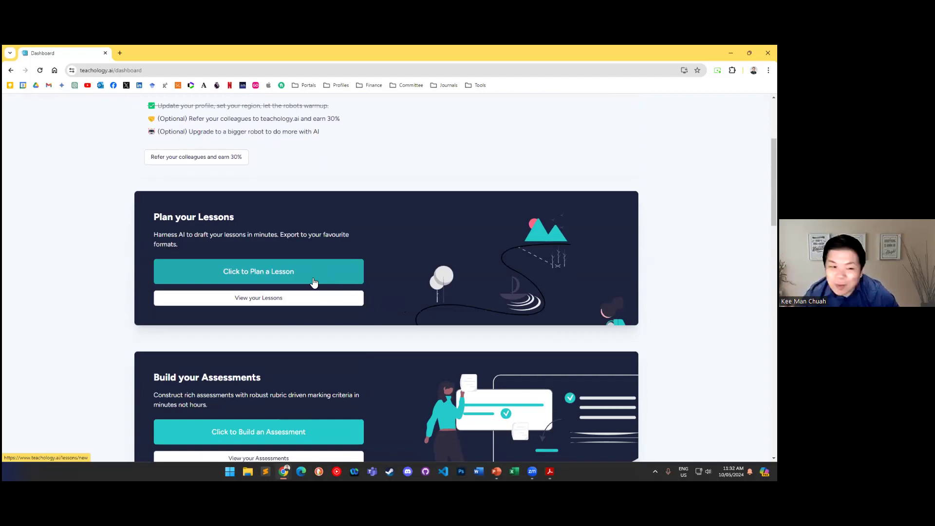
left_click(267, 282)
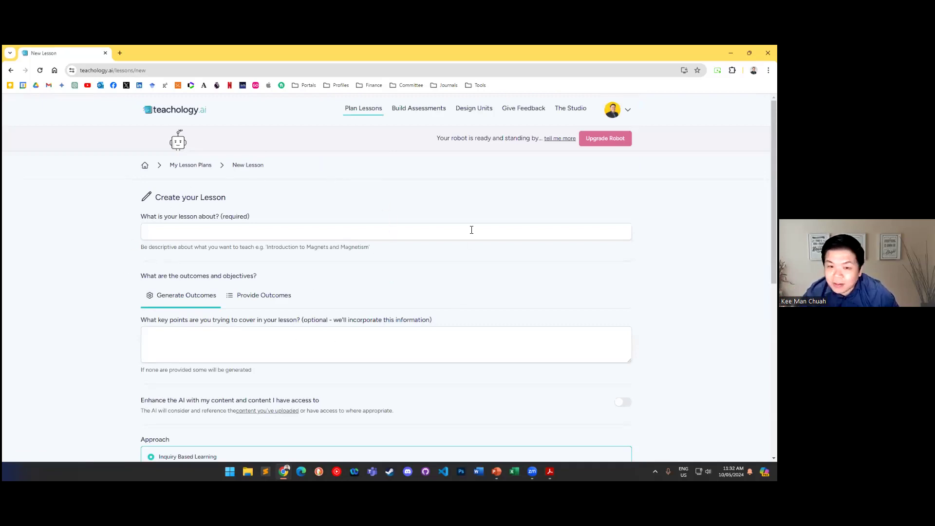
left_click(352, 230)
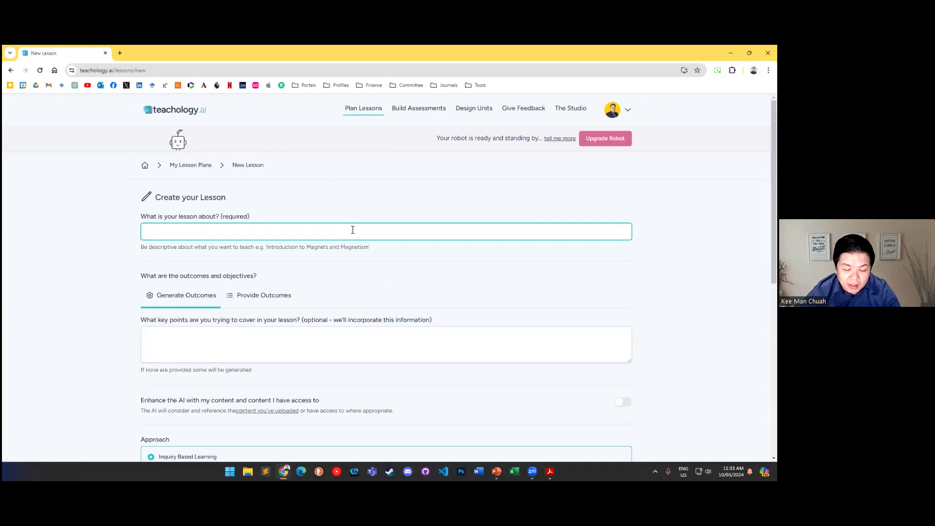
type("Copyw")
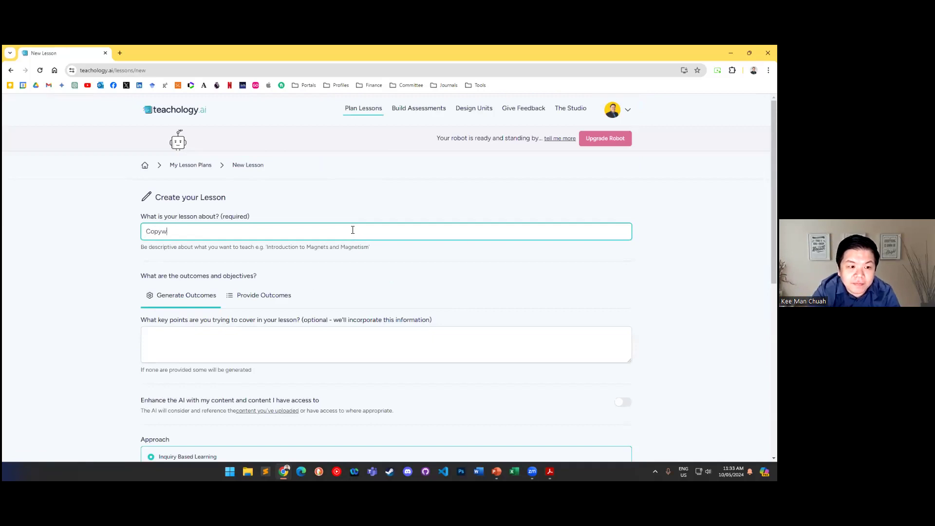
type("riting")
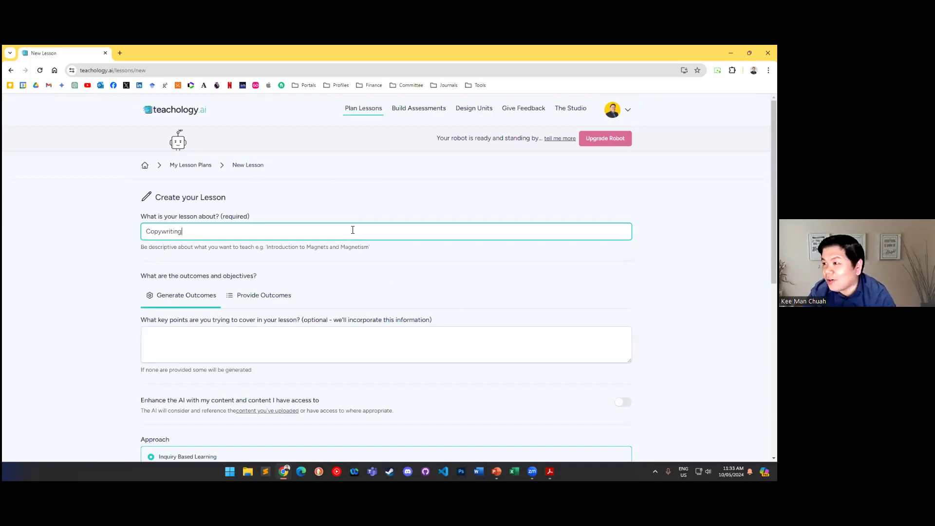
Compare the two outcome options and choose to provide specific outcomes for the lesson.
scroll(272, 282, "down", 1)
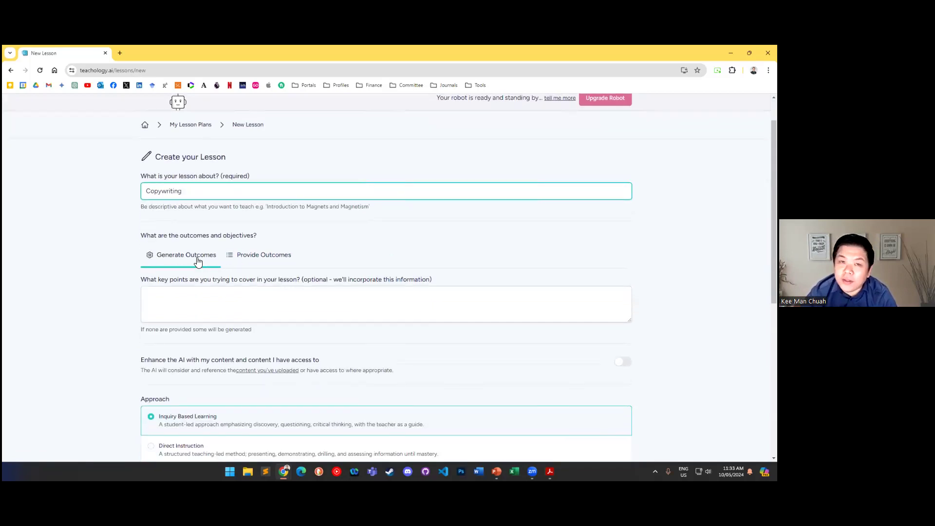
left_click(261, 256)
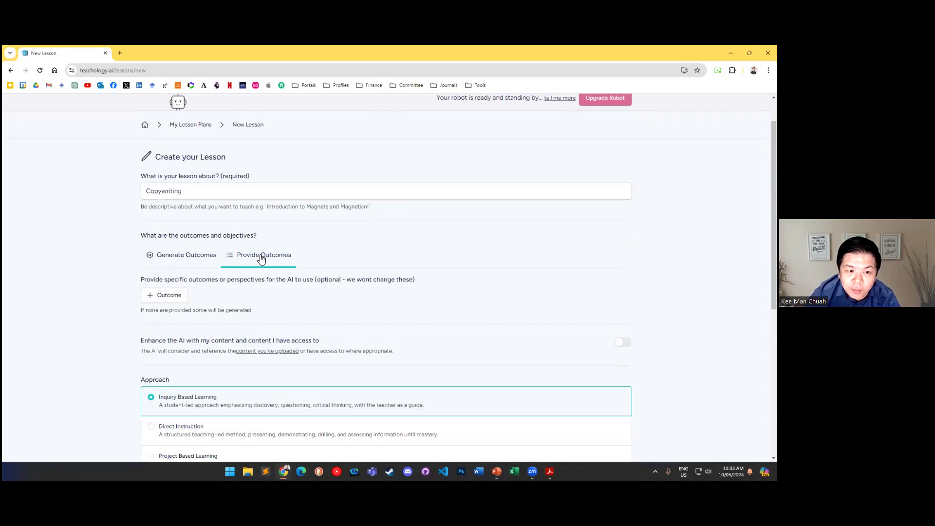
left_click(202, 261)
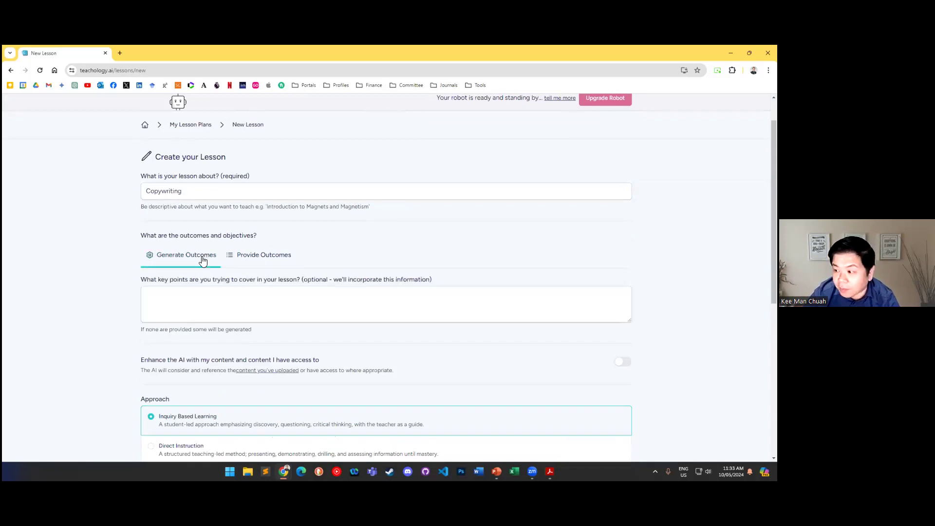
left_click(290, 259)
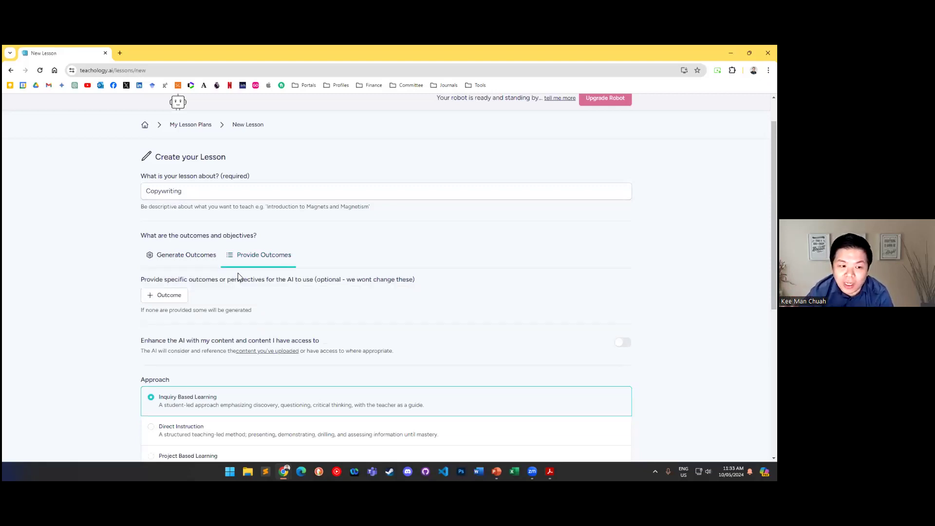
Add a lesson outcome reading "Apply AIDA principles in creating copywriting".
left_click(176, 301)
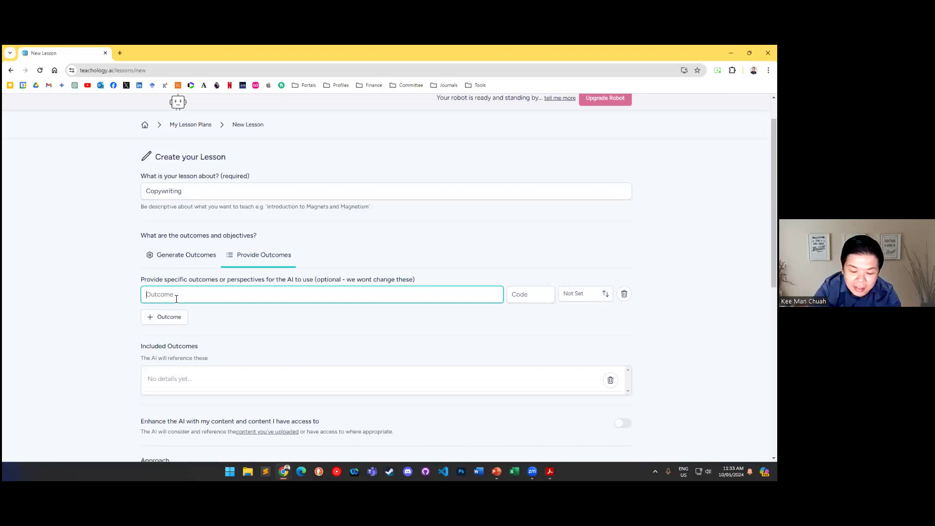
type("Apply princ")
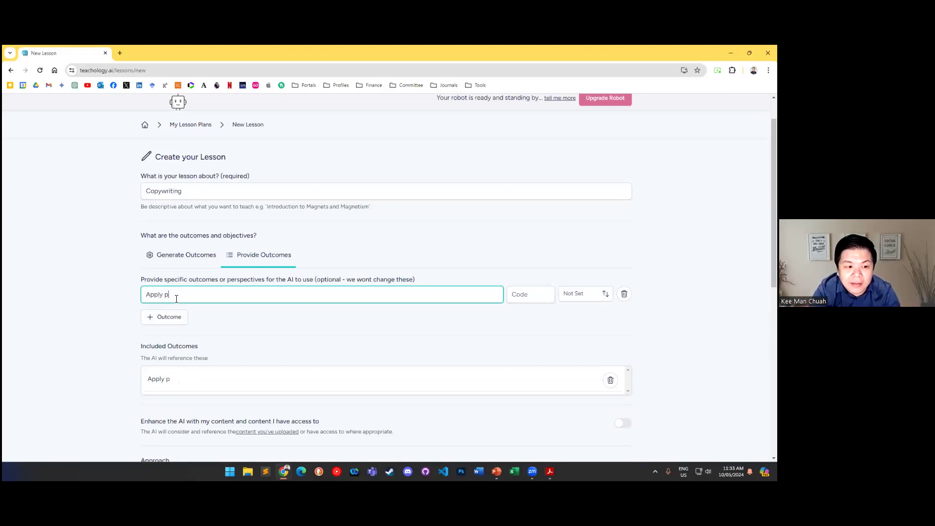
key("BackSpace")
key("BackSpace")
key("BackSpace")
key("BackSpace")
type("AIDA principles in creating copywriting")
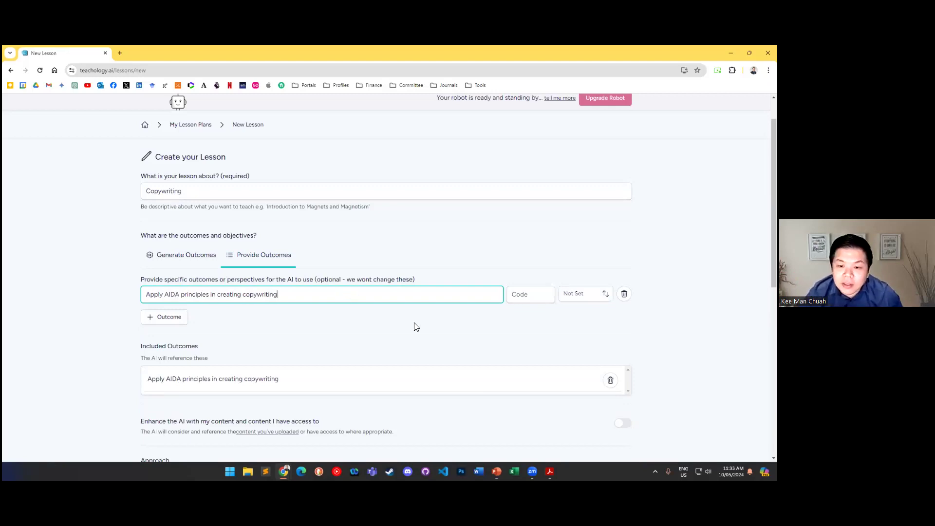
Review the available cognitive levels and set the AIDA outcome's level to Apply.
left_click(580, 294)
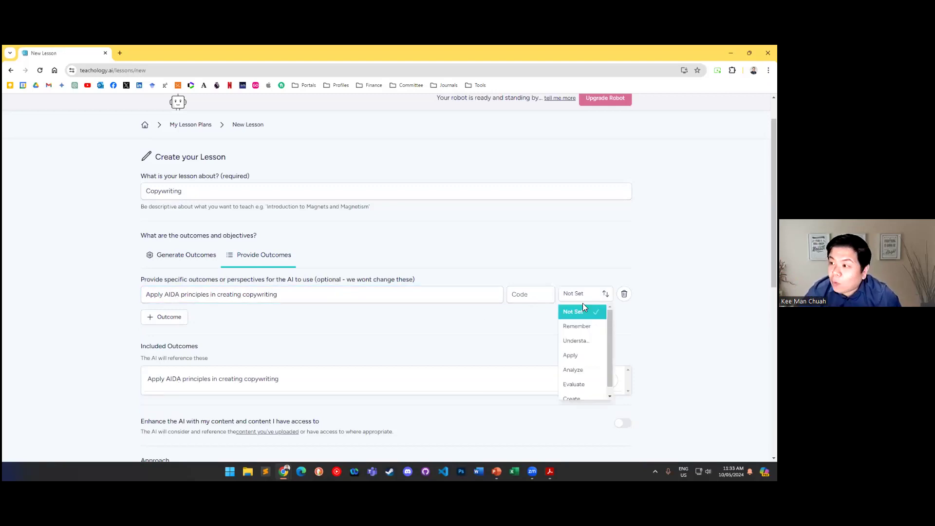
scroll(603, 369, "down", 1)
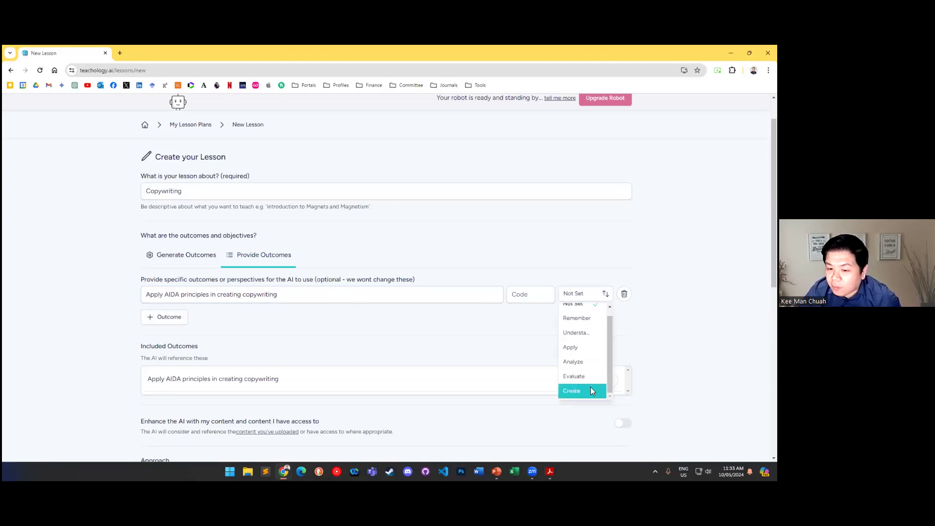
scroll(589, 335, "up", 1)
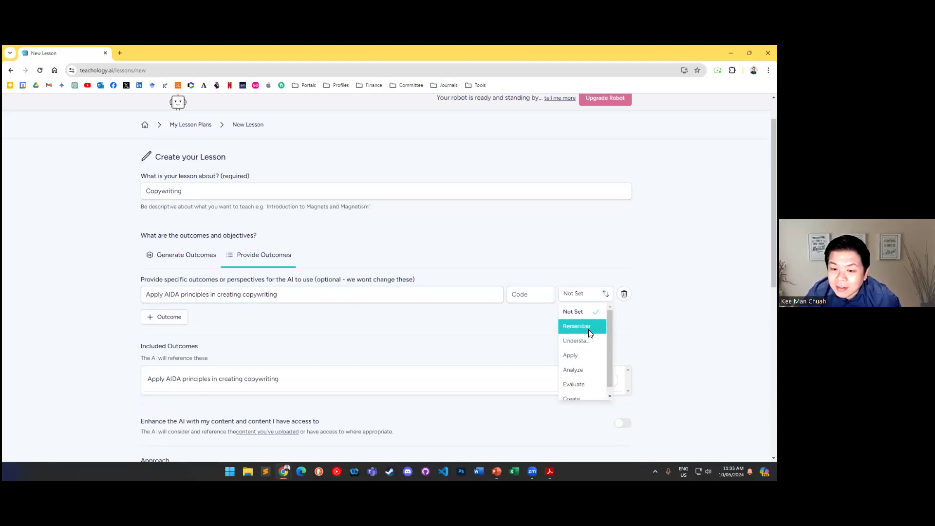
scroll(606, 369, "down", 1)
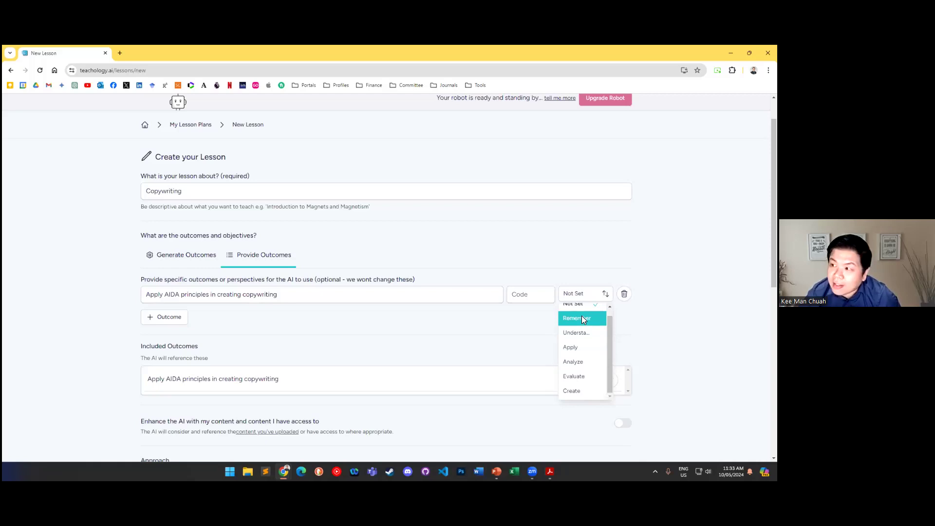
left_click(570, 347)
Enter C3 as the code of the AIDA outcome, keeping its level at Apply.
left_click(541, 295)
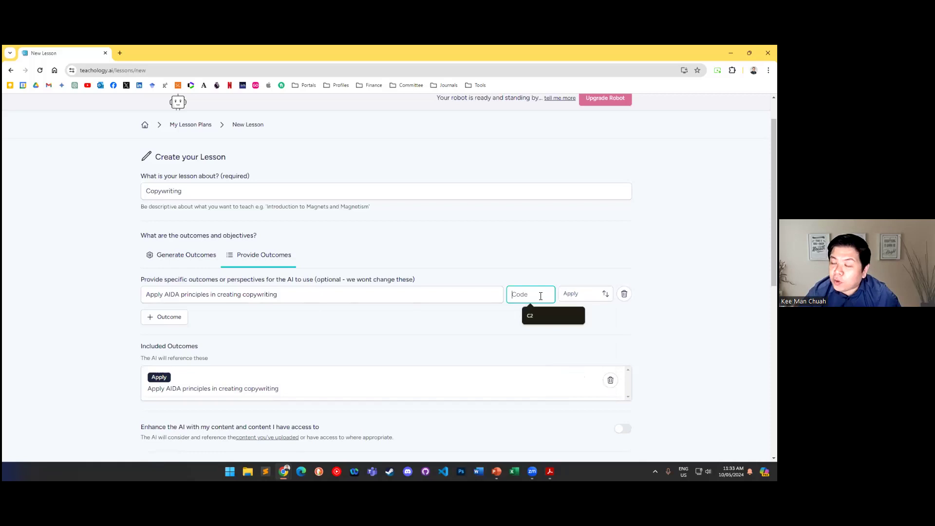
type("C")
left_click(579, 299)
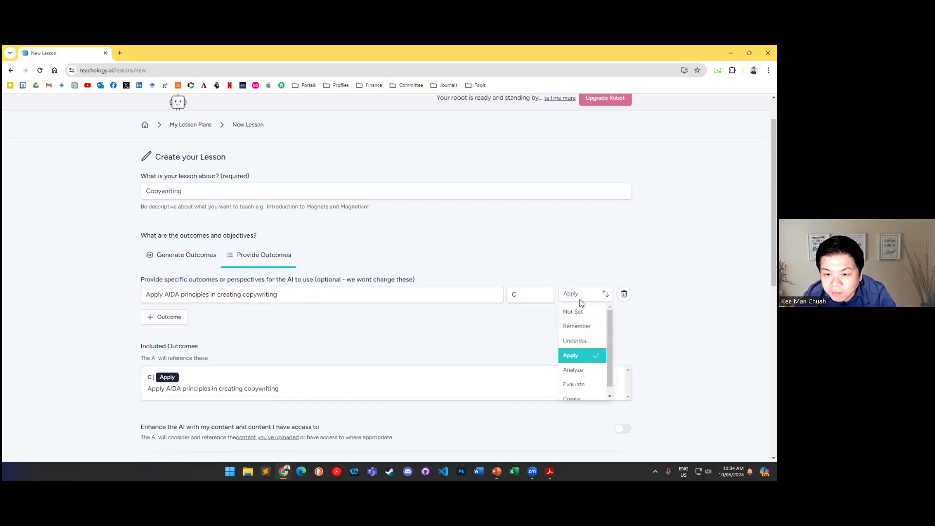
left_click(536, 295)
type("4")
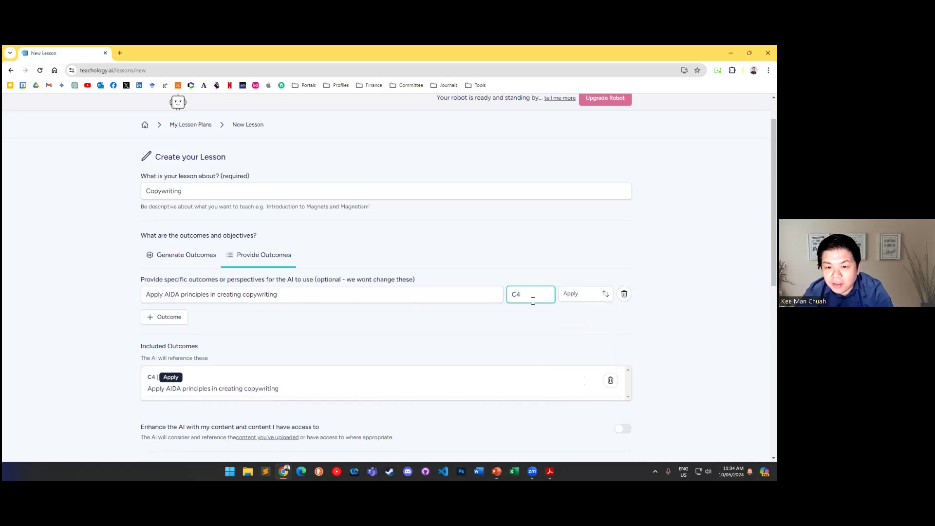
type("3")
left_click(573, 261)
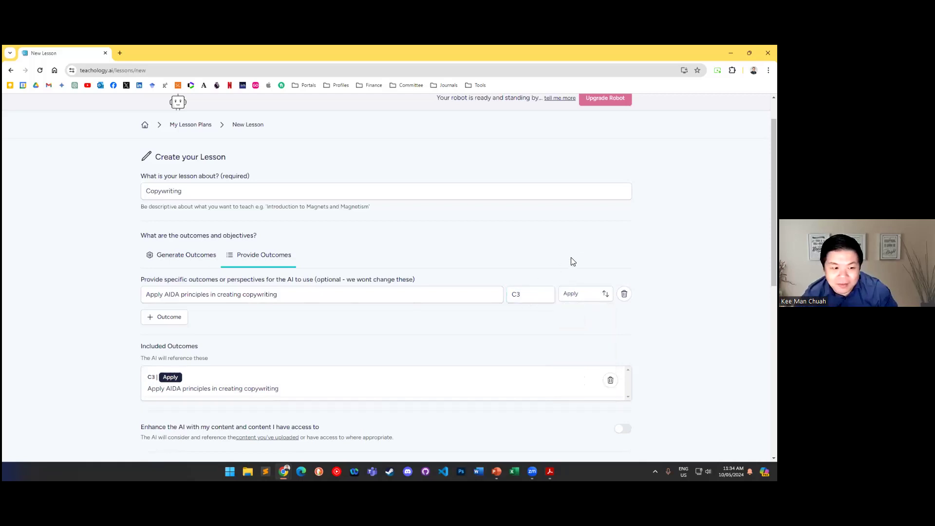
Add a second lesson outcome reading "Demonstrate understanding in the use of social media".
left_click(151, 317)
left_click(175, 314)
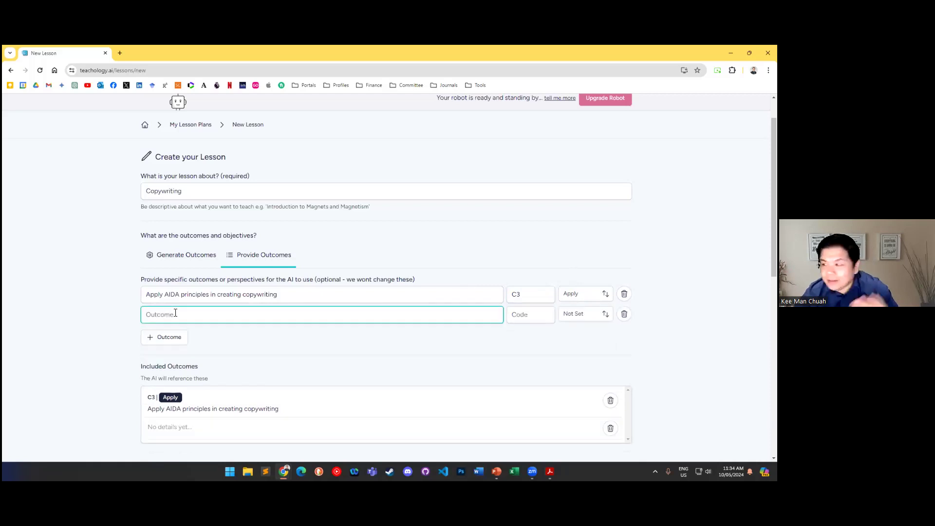
type("A")
key("BackSpace")
type("Demonsr")
key("BackSpace")
type("trate understanding in the")
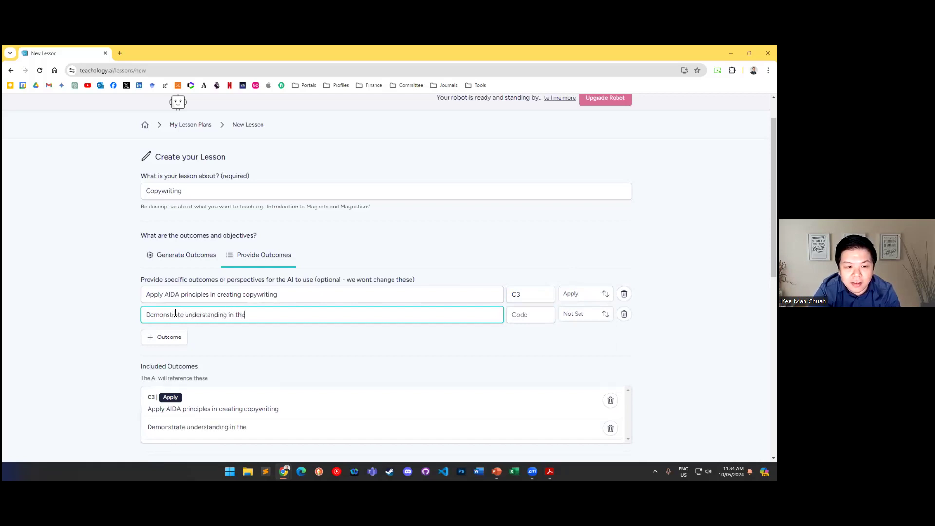
type(" use of social media")
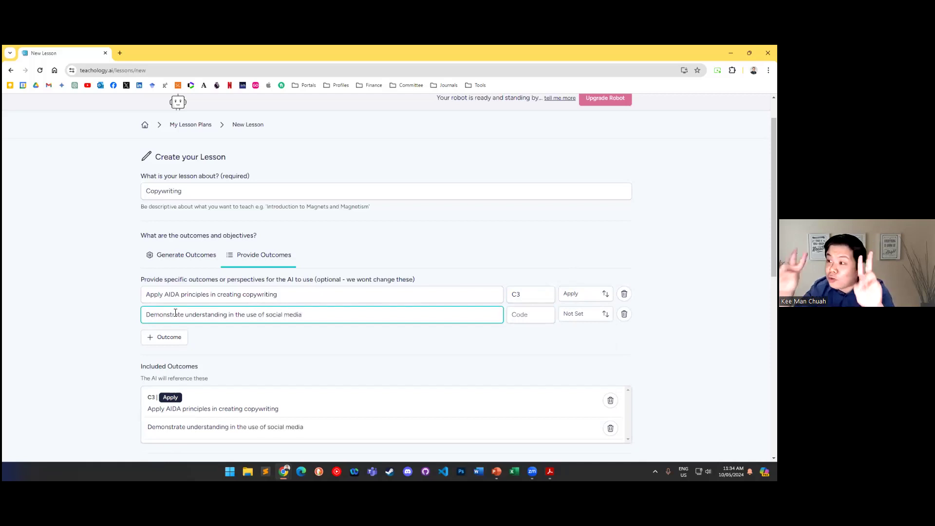
Set the social media outcome's cognitive level to Analyze and enter C4 as its code.
left_click(570, 315)
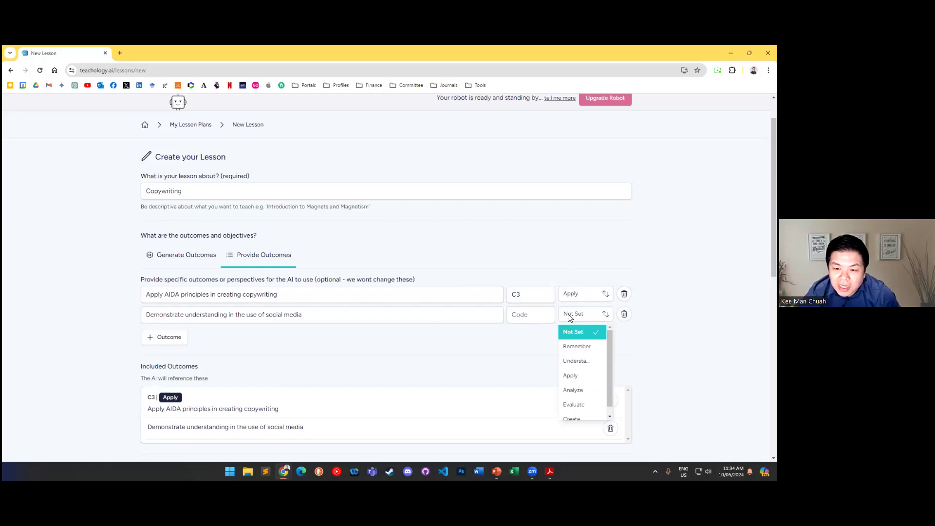
scroll(596, 356, "down", 1)
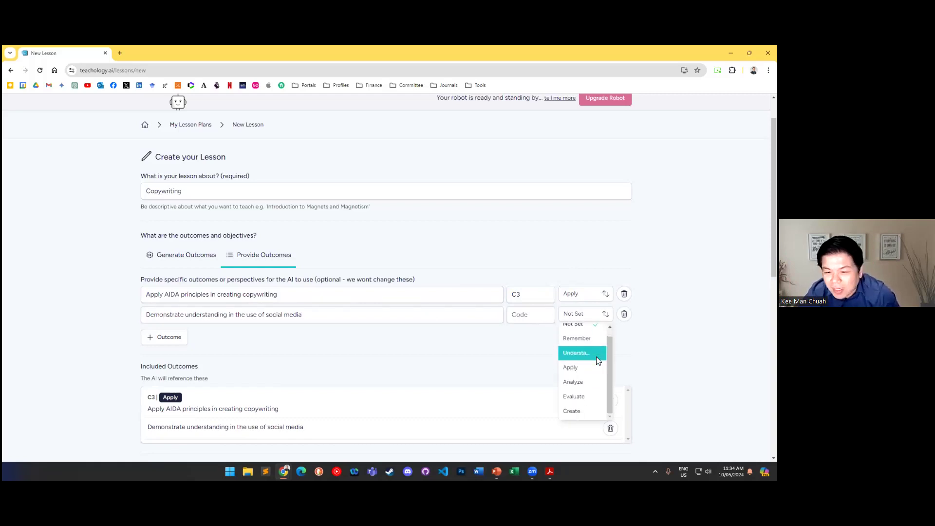
left_click(572, 383)
left_click(533, 318)
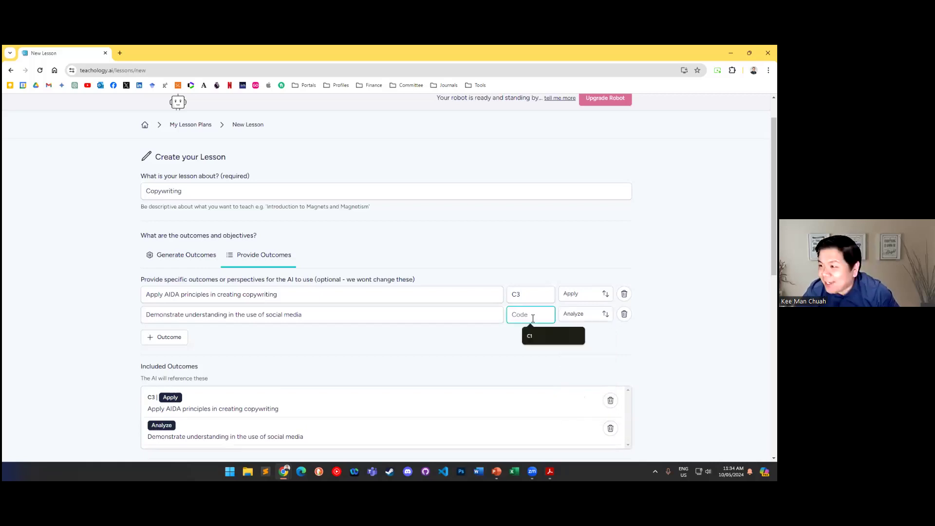
type("C4")
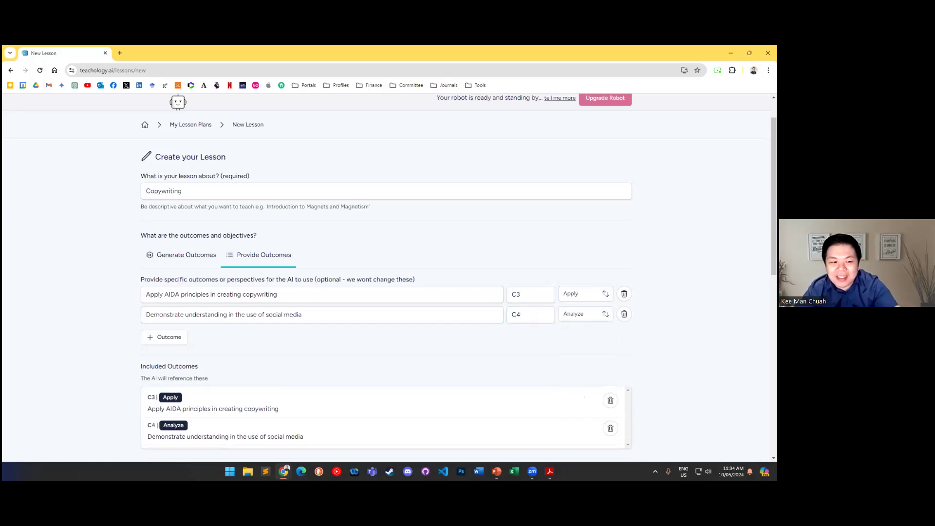
scroll(346, 348, "down", 3)
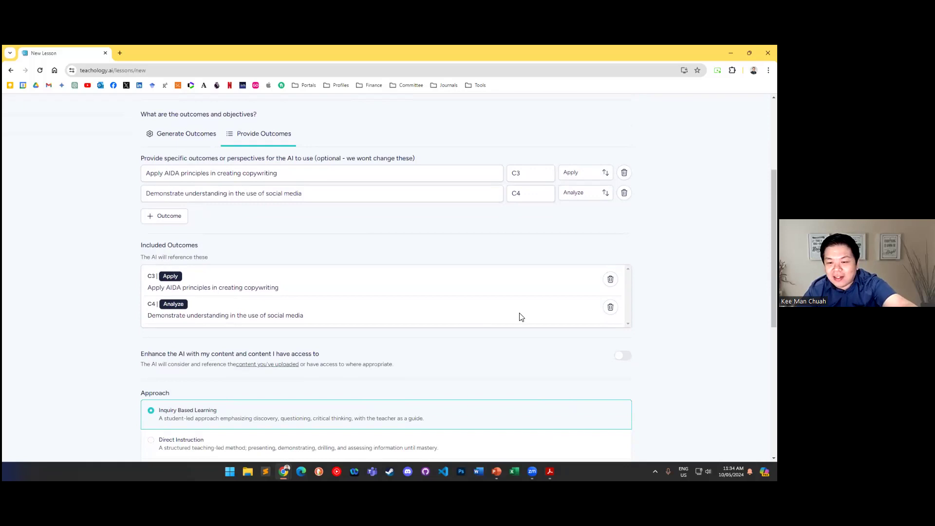
scroll(487, 312, "up", 2)
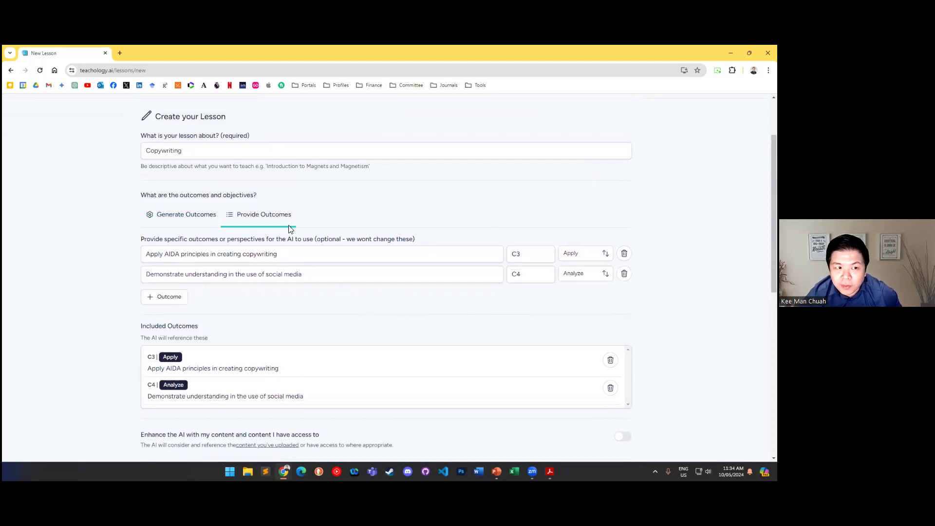
Try the Direct Instruction and Project Based Learning approaches in turn, and set the lesson's approach back to Inquiry Based Learning.
scroll(336, 268, "down", 3)
scroll(347, 264, "down", 2)
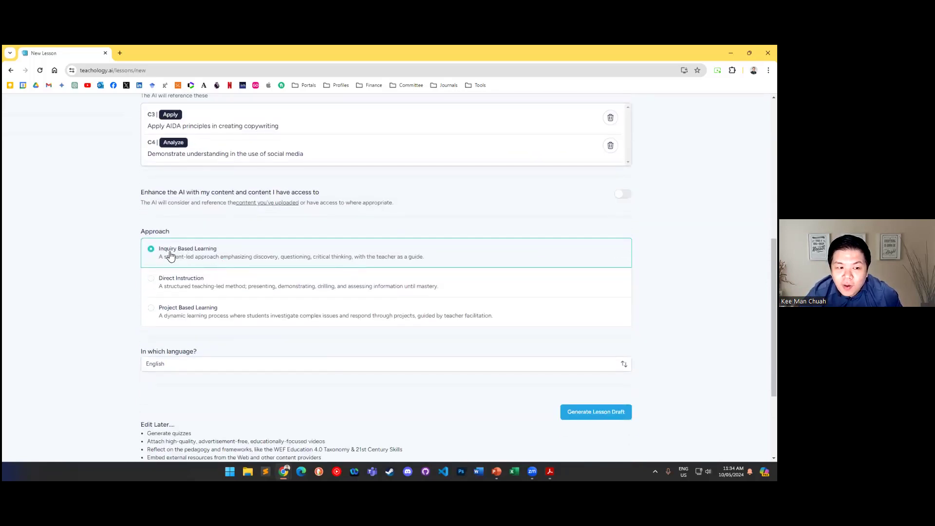
left_click(191, 282)
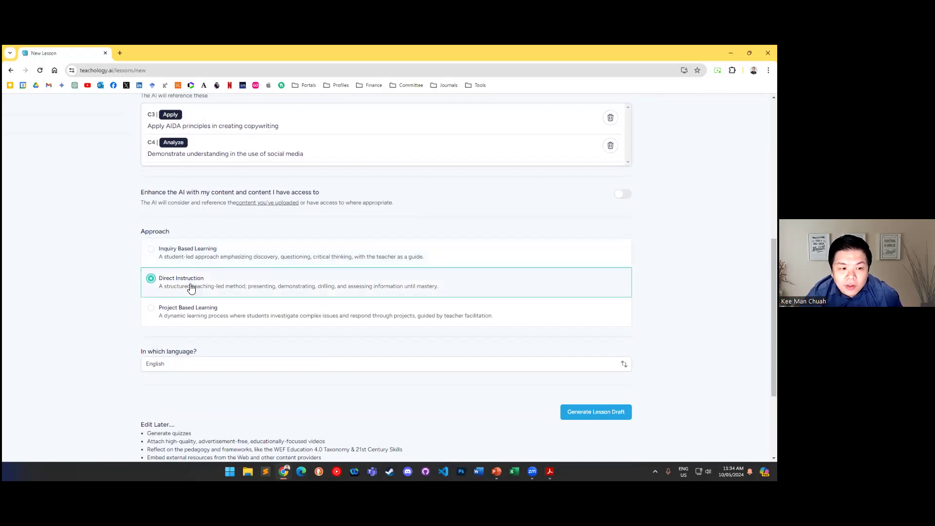
left_click(190, 314)
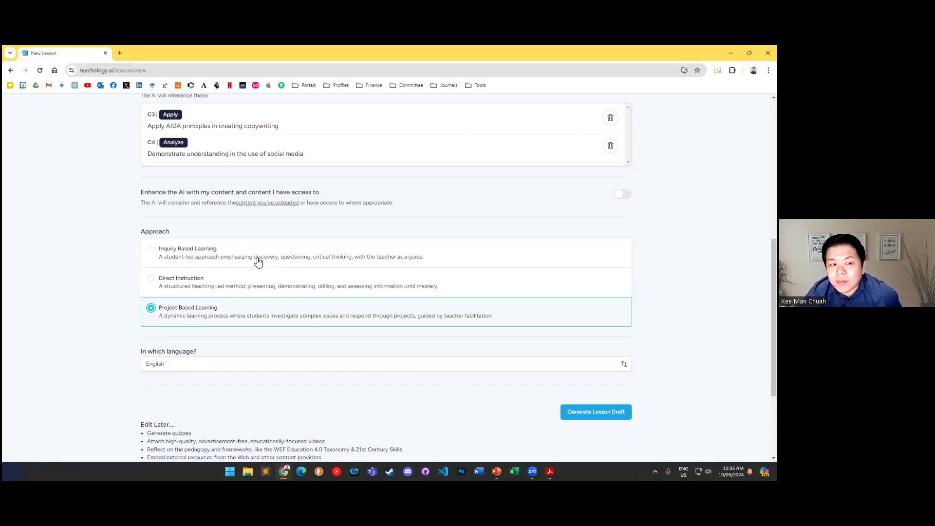
left_click(221, 255)
left_click(209, 283)
left_click(210, 314)
left_click(219, 286)
left_click(226, 257)
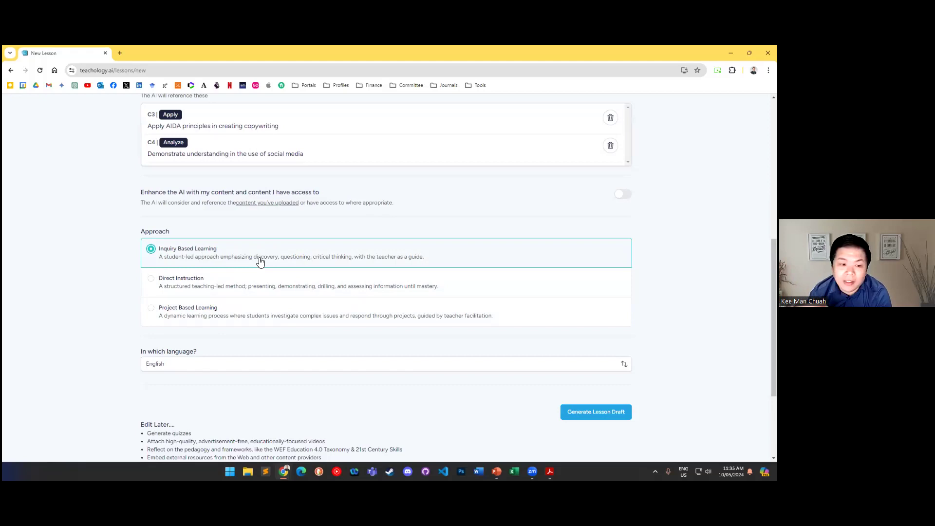
left_click(274, 310)
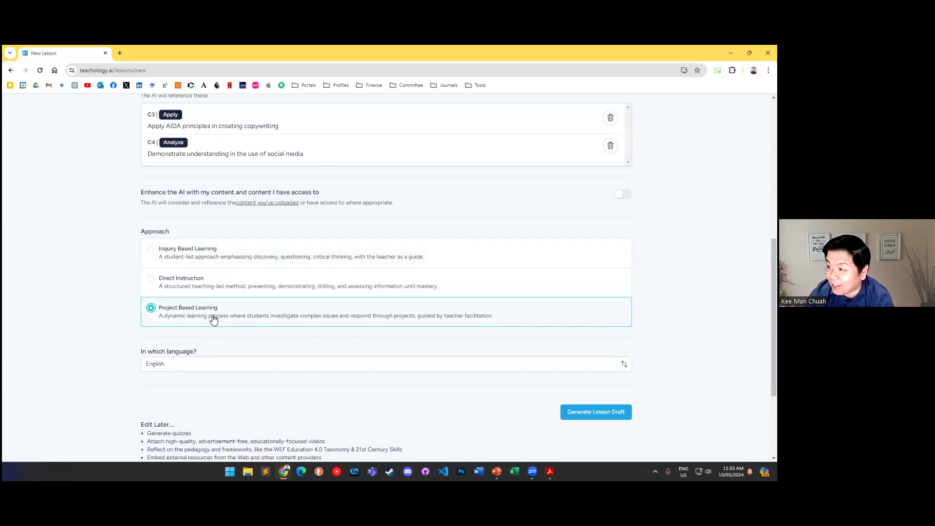
left_click(219, 285)
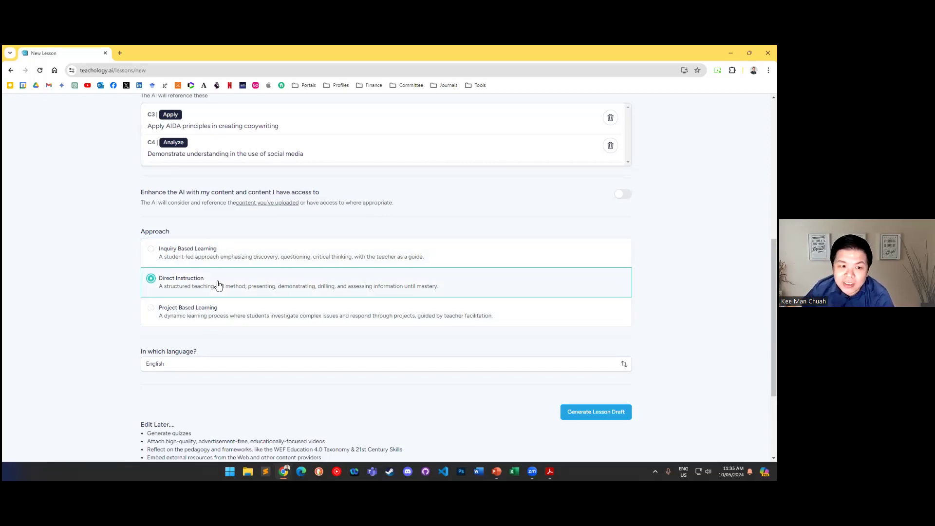
left_click(226, 261)
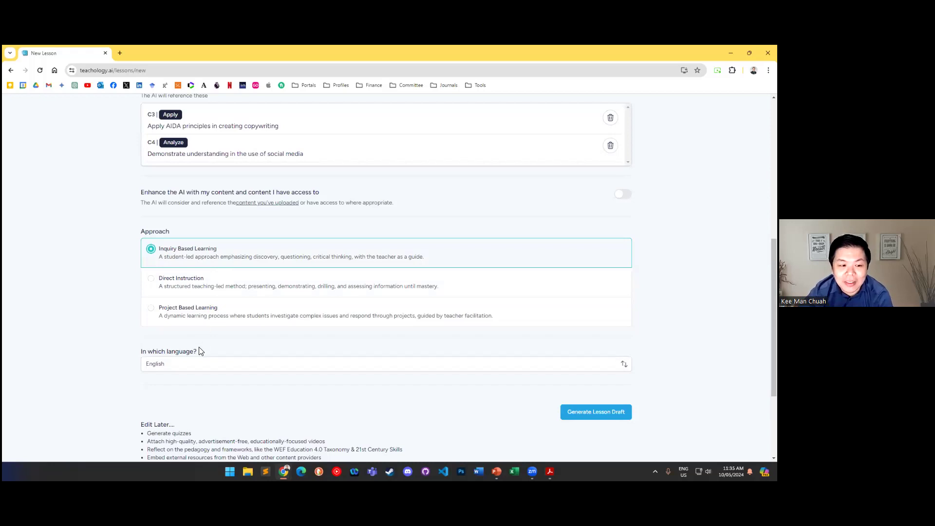
Switch on the option to enhance the AI with own and accessible content, and switch it off again.
scroll(200, 351, "down", 2)
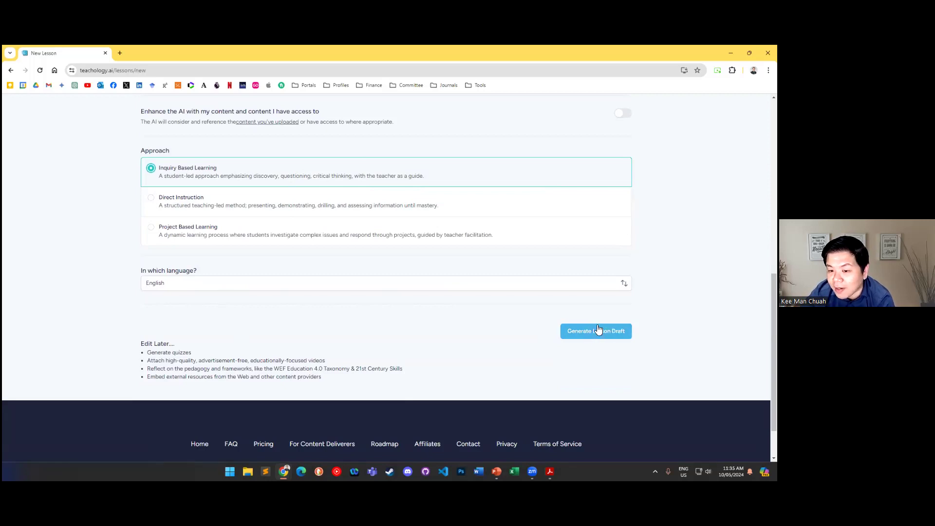
scroll(604, 332, "up", 4)
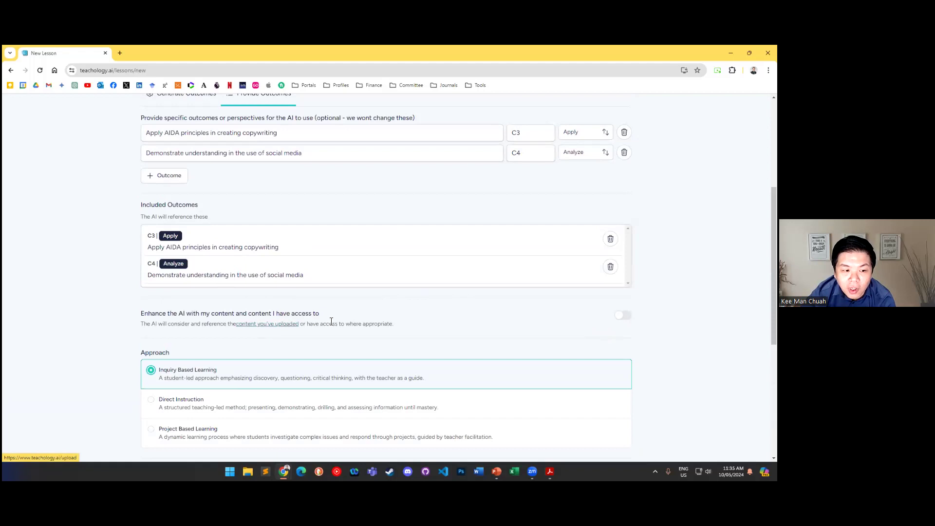
left_click_drag(144, 315, 287, 318)
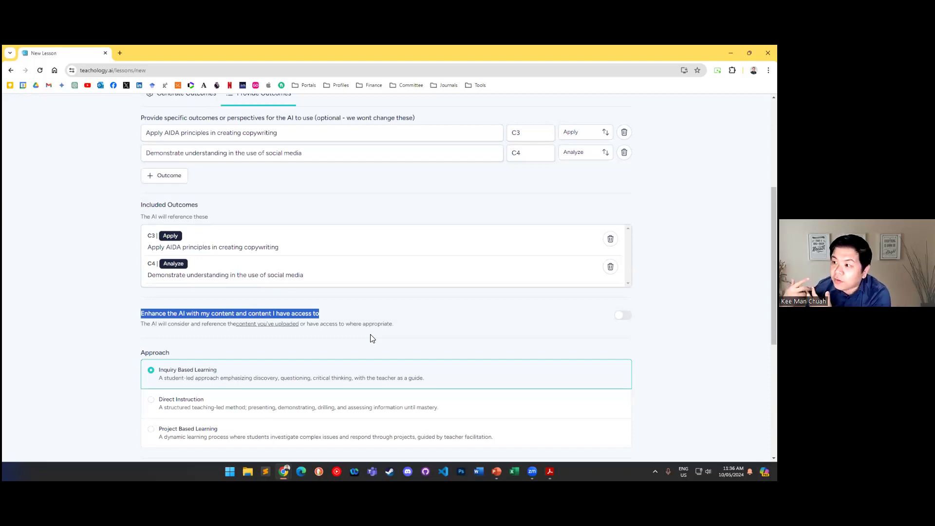
left_click(621, 316)
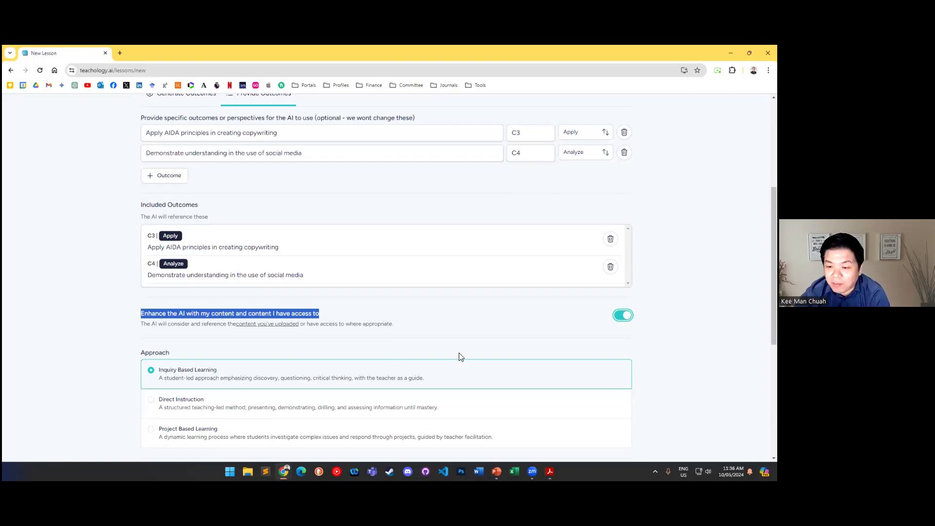
left_click(623, 316)
Open the linked uploaded-content page in a separate browser tab, reload it, and return to the lesson form.
right_click(269, 325)
left_click(292, 334)
left_click(165, 52)
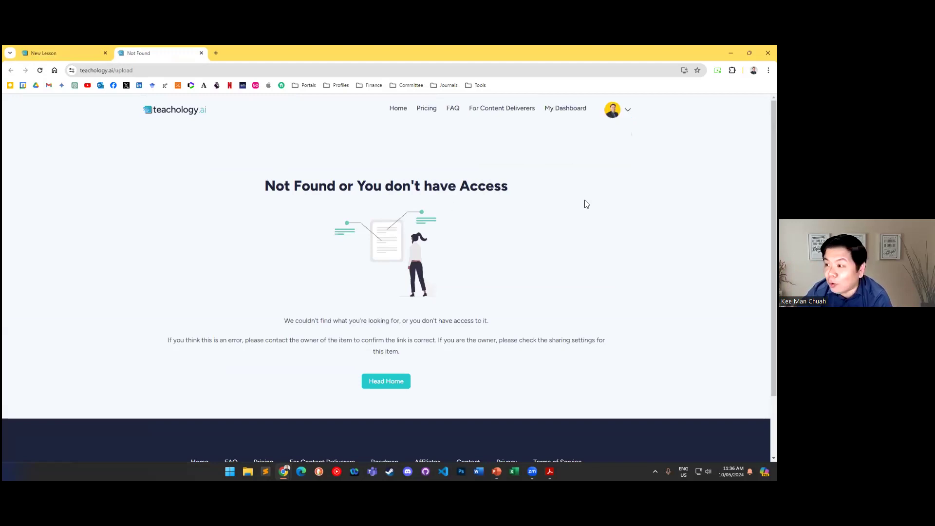
left_click(41, 71)
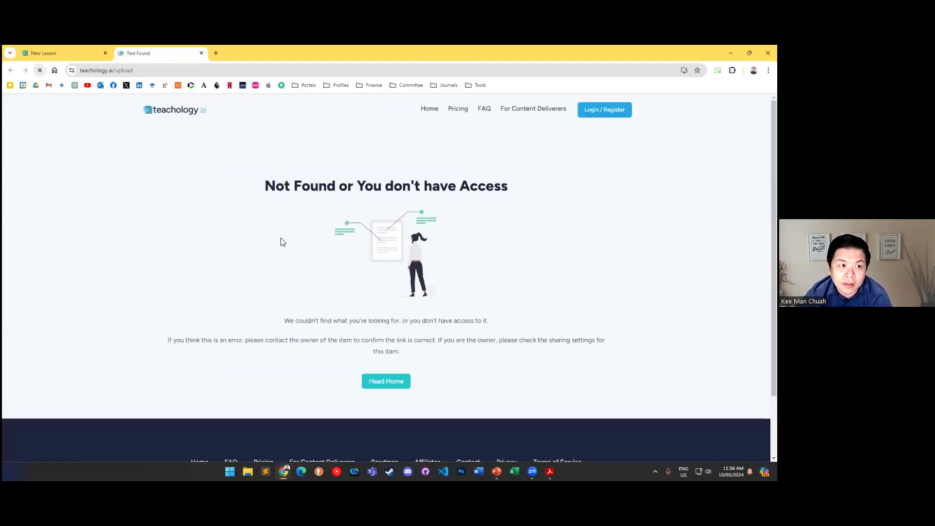
left_click(75, 51)
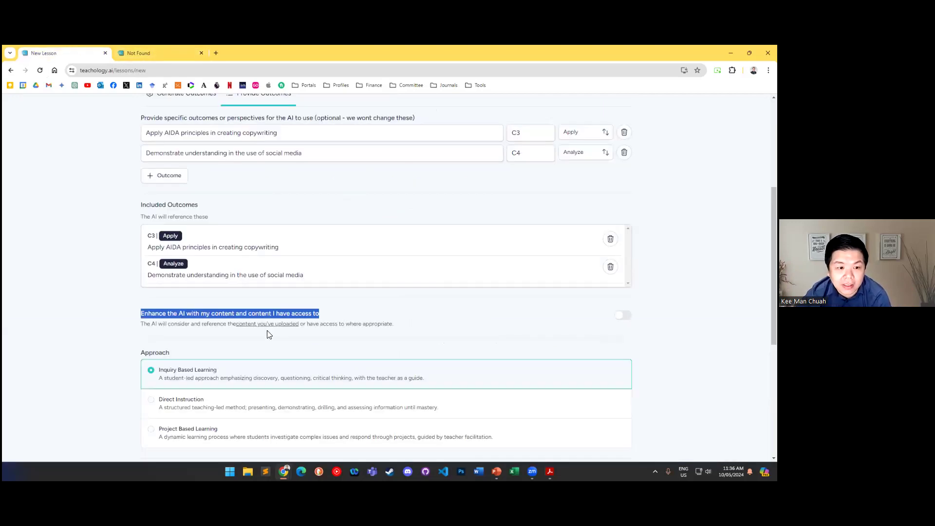
Go back in the lesson form's browser history, recheck the upload page, and return to the new lesson form.
left_click(11, 71)
left_click(156, 50)
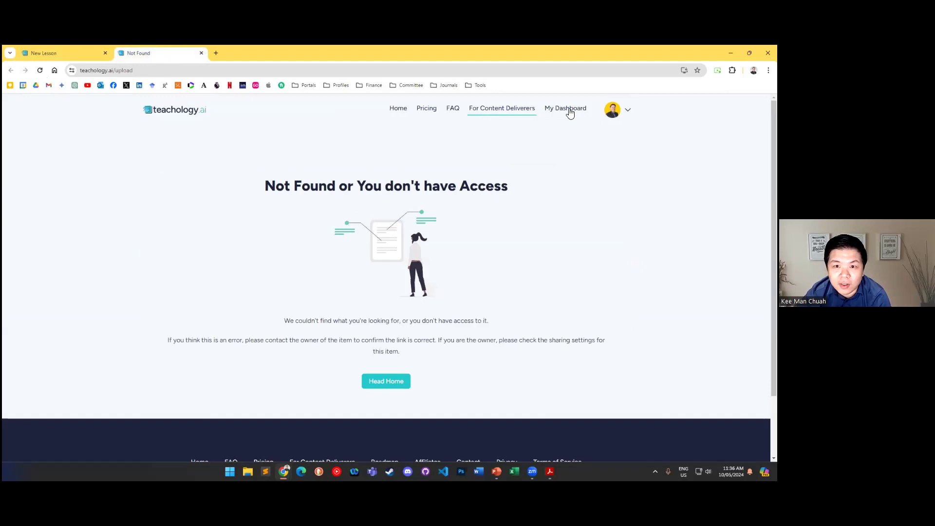
left_click(51, 53)
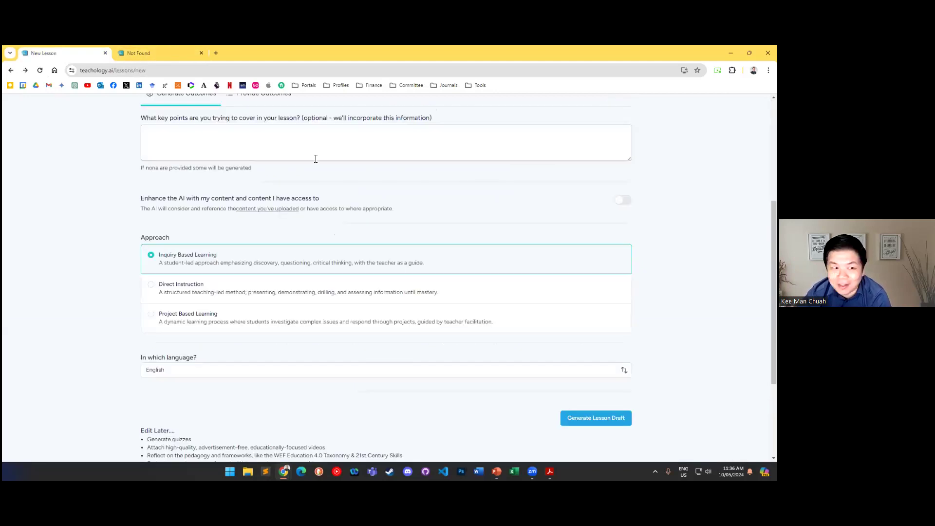
Enable enhancing the AI with own and accessible content, and enter Copywriting as the lesson topic.
left_click(622, 203)
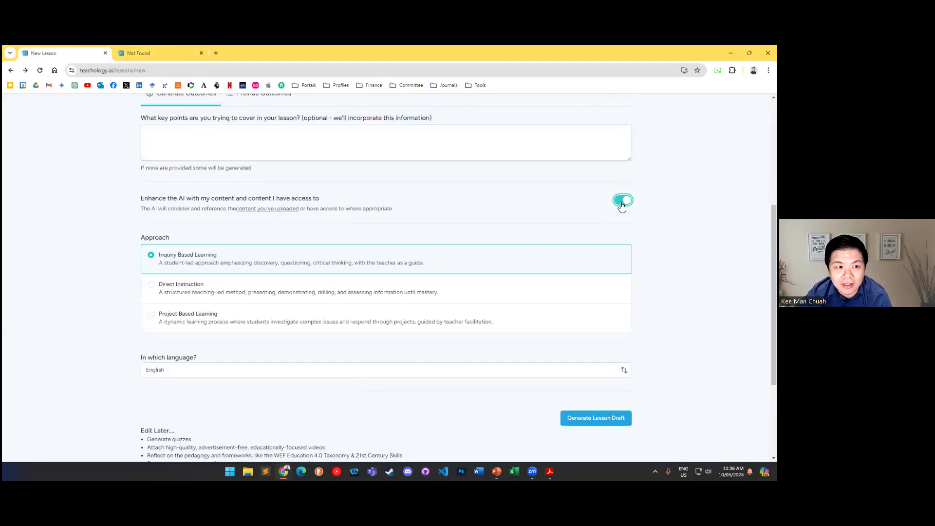
scroll(621, 206, "up", 5)
left_click(238, 233)
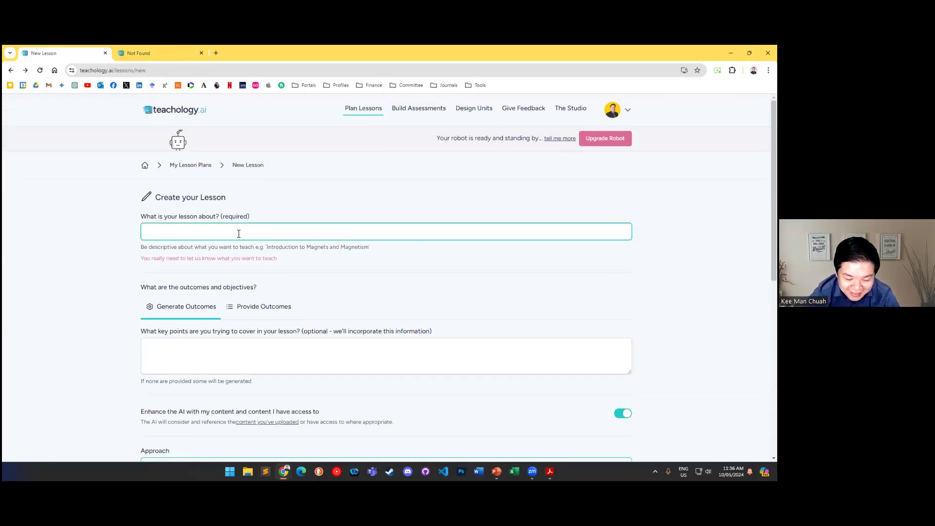
type("Copyw")
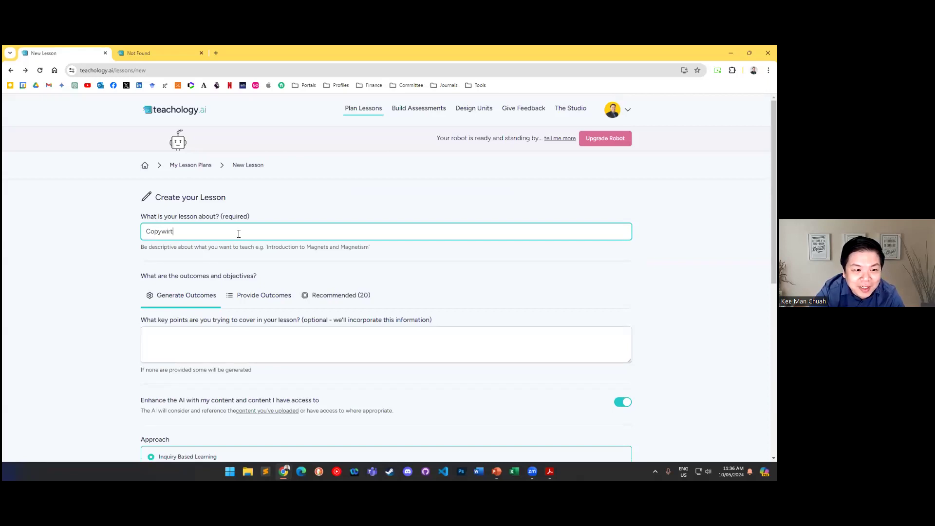
type("riting")
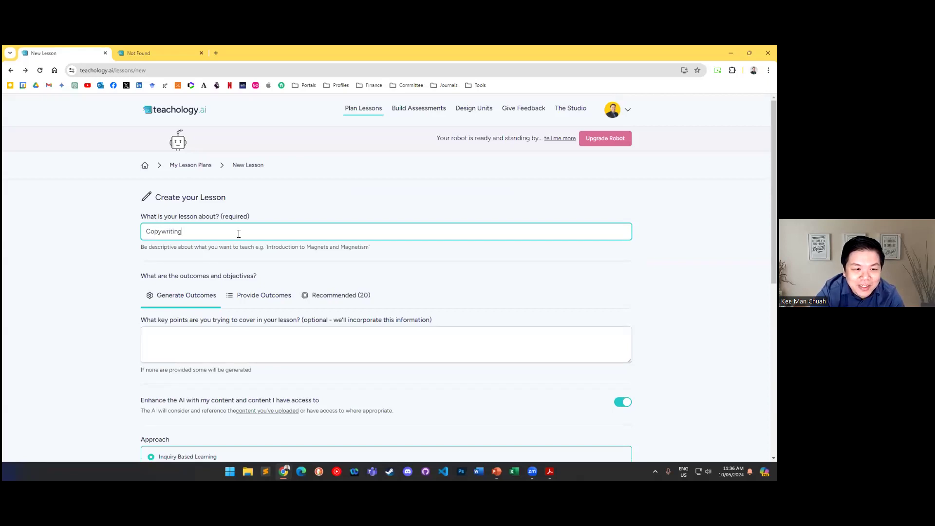
Generate the lesson draft using Generate Outcomes with no key points, the Inquiry Based Learning approach and English.
left_click(254, 296)
left_click(257, 331)
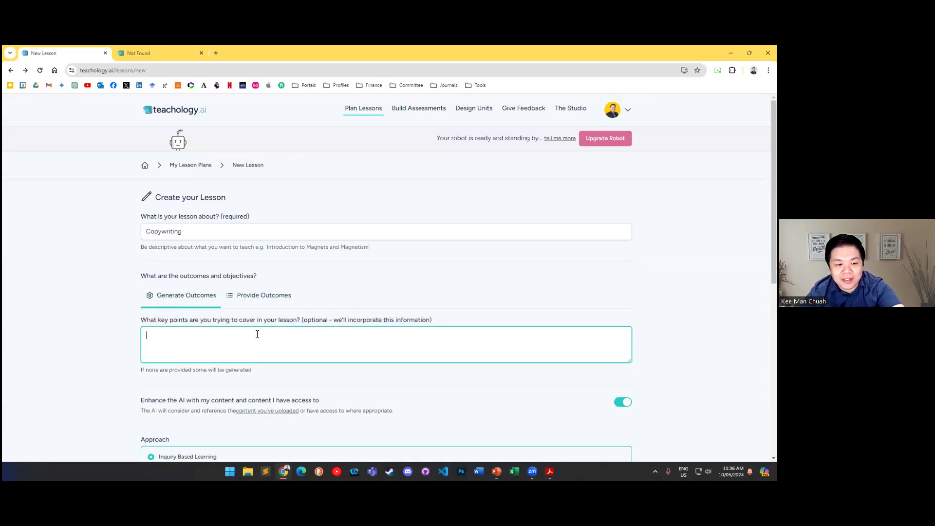
scroll(257, 334, "down", 3)
scroll(280, 332, "up", 2)
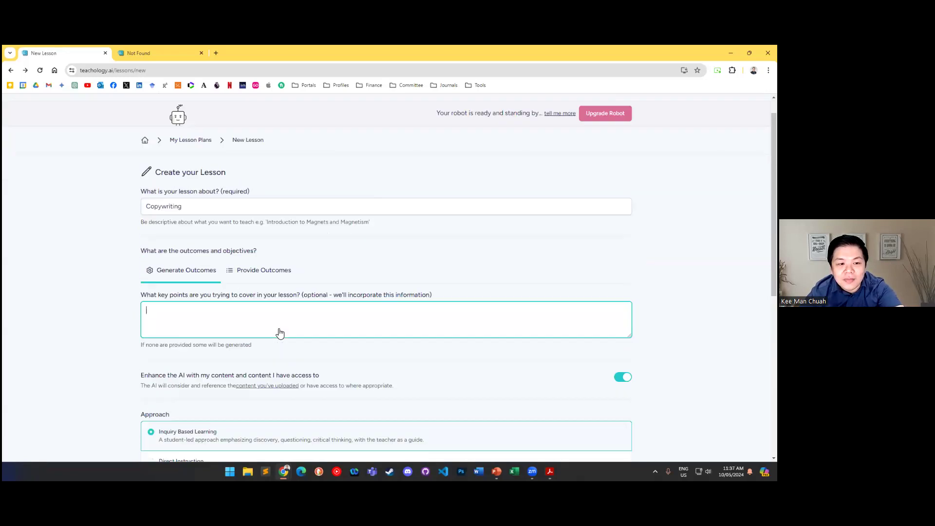
scroll(280, 334, "down", 6)
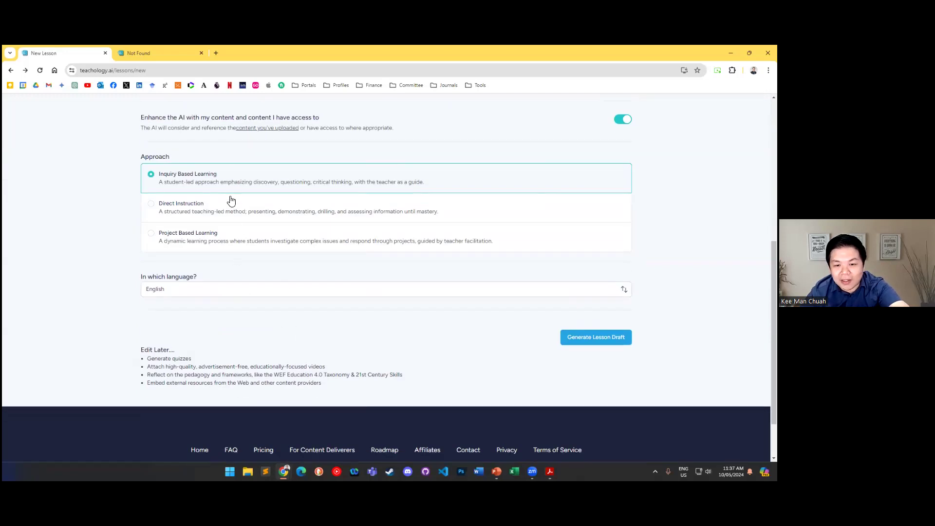
left_click(600, 336)
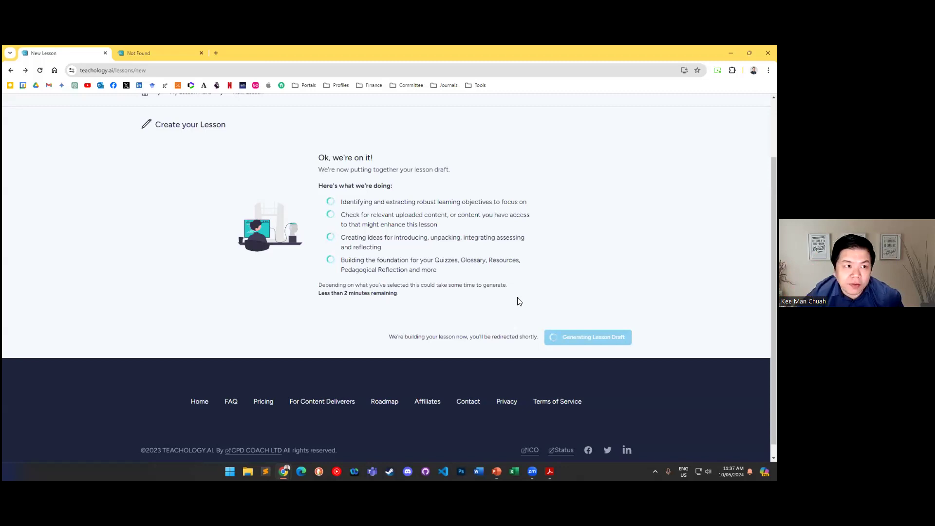
Browse the saved lesson plans in the second browser tab and return to the generated Copywriting lesson.
left_click(163, 54)
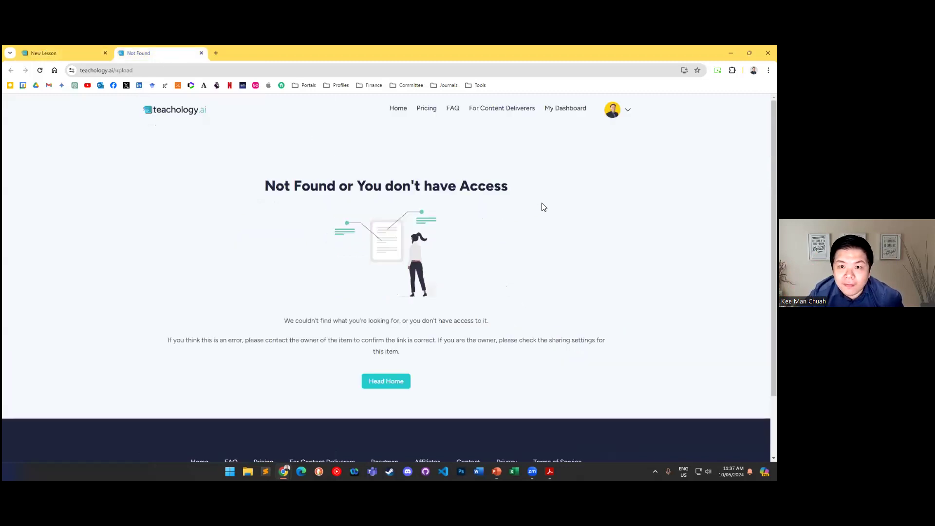
left_click(567, 115)
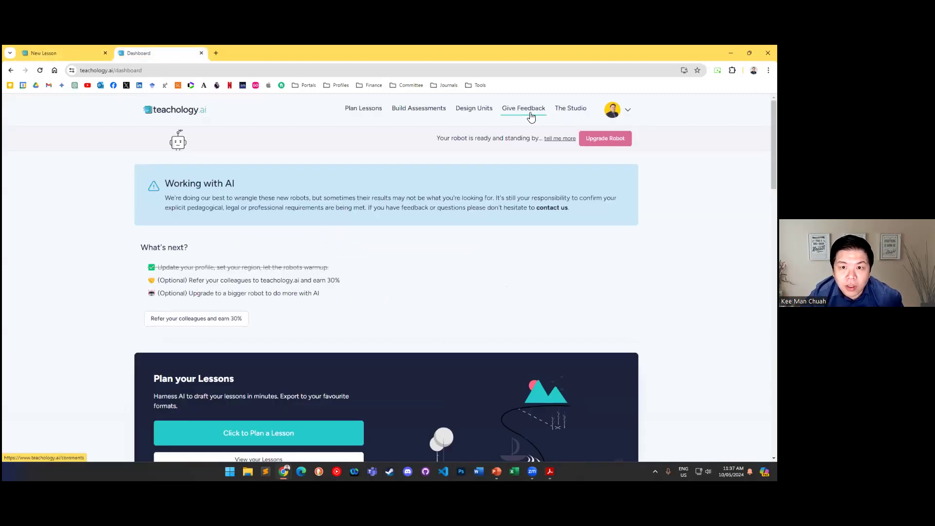
left_click(375, 110)
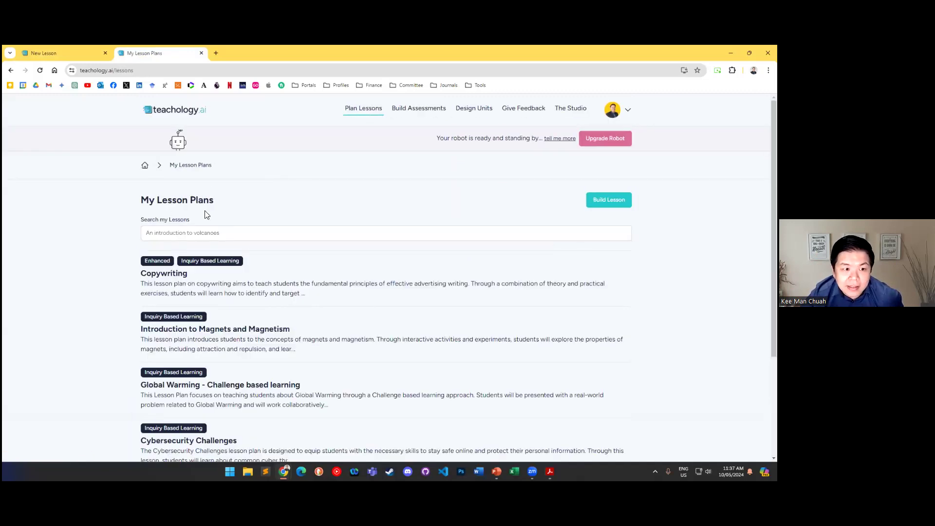
scroll(307, 248, "down", 3)
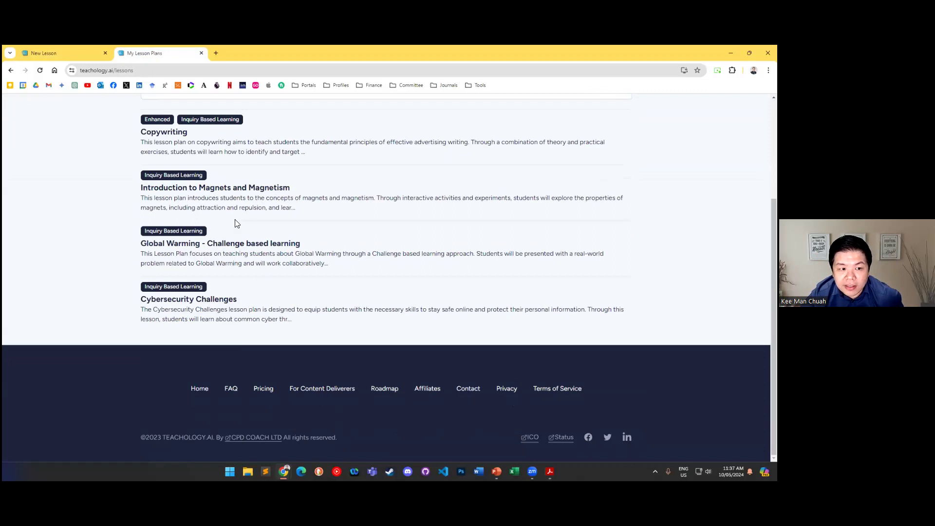
left_click(48, 49)
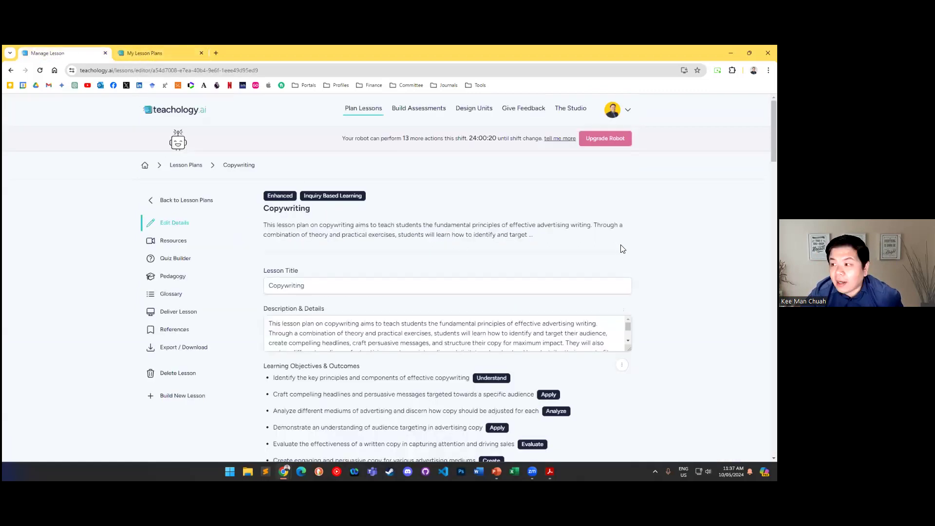
Review the Copywriting lesson's title, full description and learning objectives at an enlarged page size.
scroll(558, 243, "down", 2)
left_click_drag(276, 205, 334, 208)
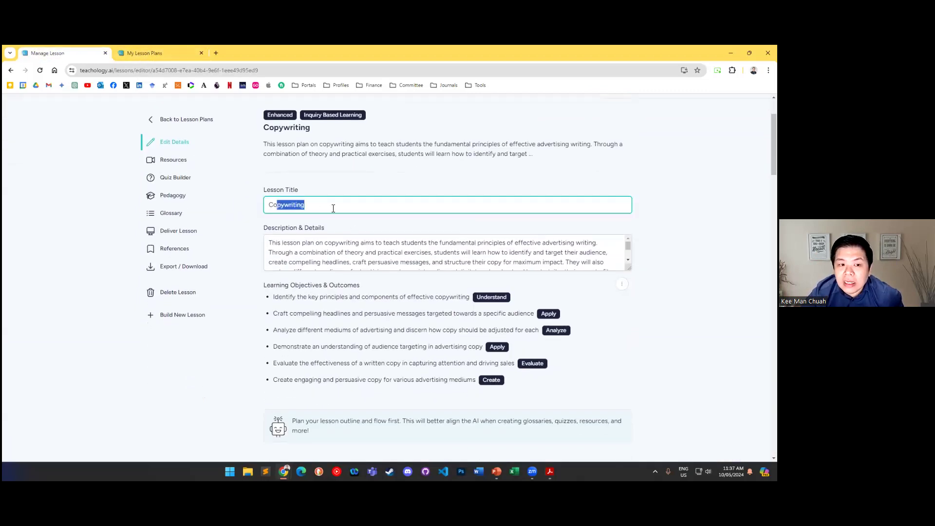
key("ctrl+plus")
key("ctrl+plus")
key("ctrl+plus")
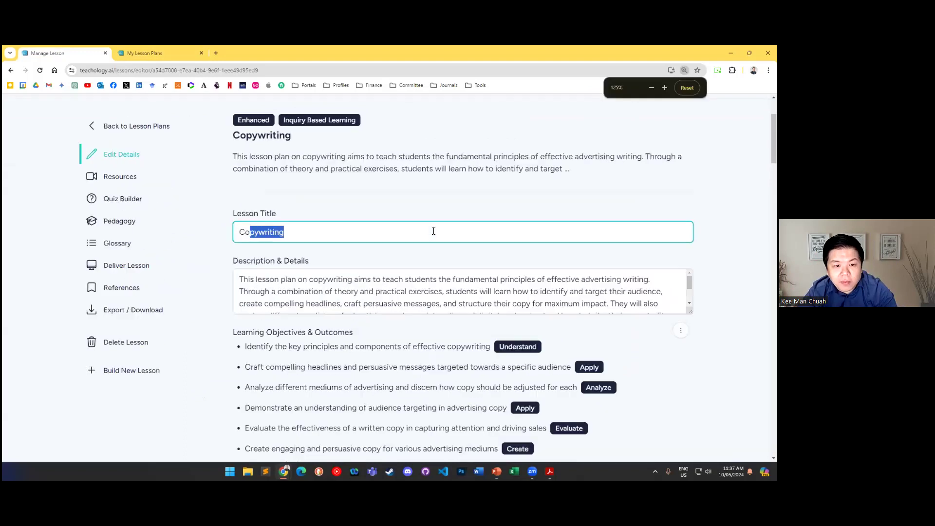
scroll(435, 234, "down", 2)
left_click_drag(230, 235, 670, 249)
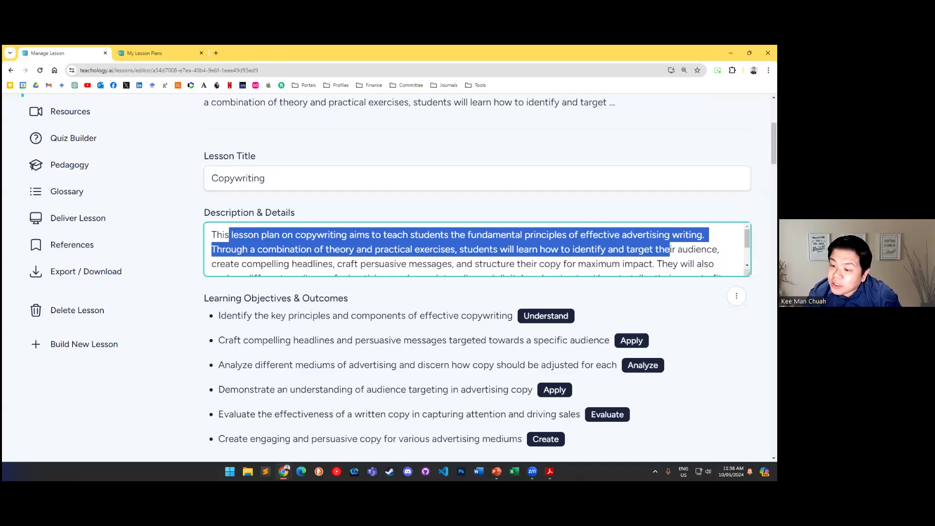
scroll(477, 249, "down", 2)
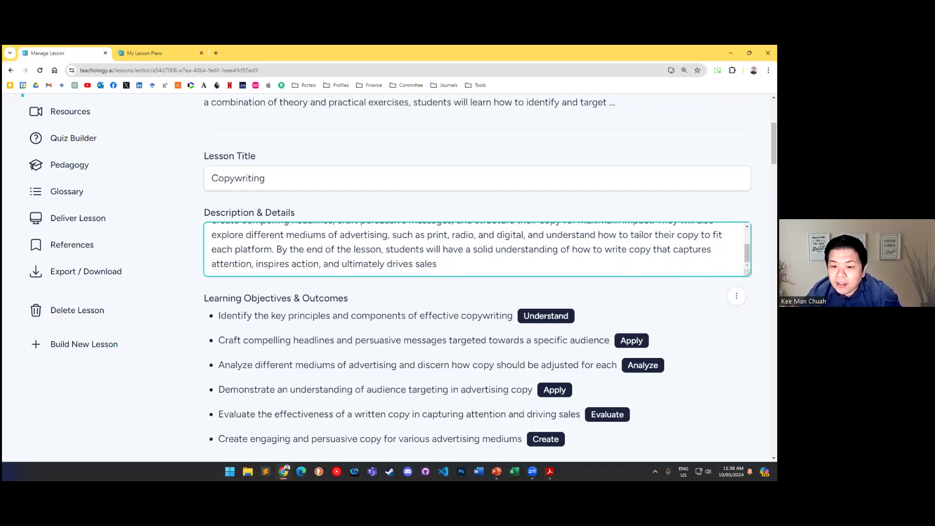
scroll(569, 244, "down", 3)
left_click_drag(229, 195, 491, 306)
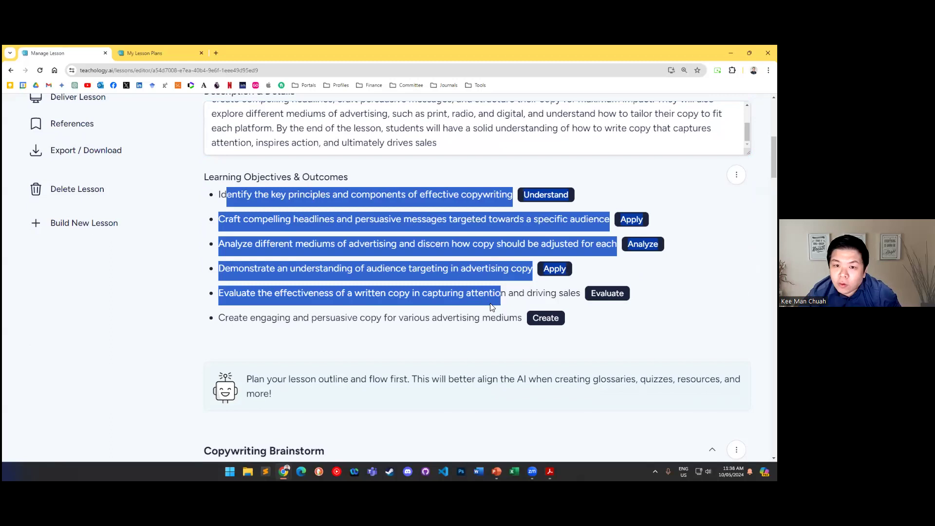
left_click(491, 306)
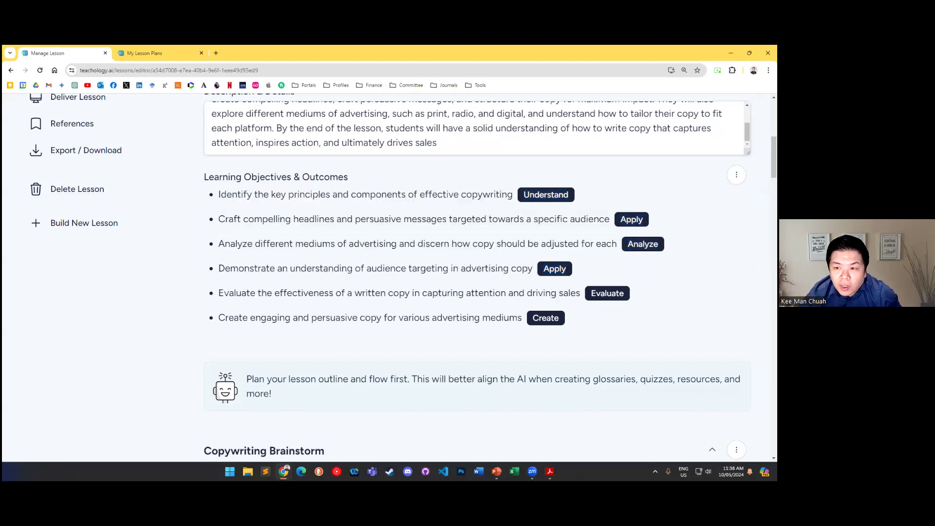
Edit the learning outcomes and remove the ones on audience targeting, evaluating written copy and creating copy for various mediums.
left_click(737, 174)
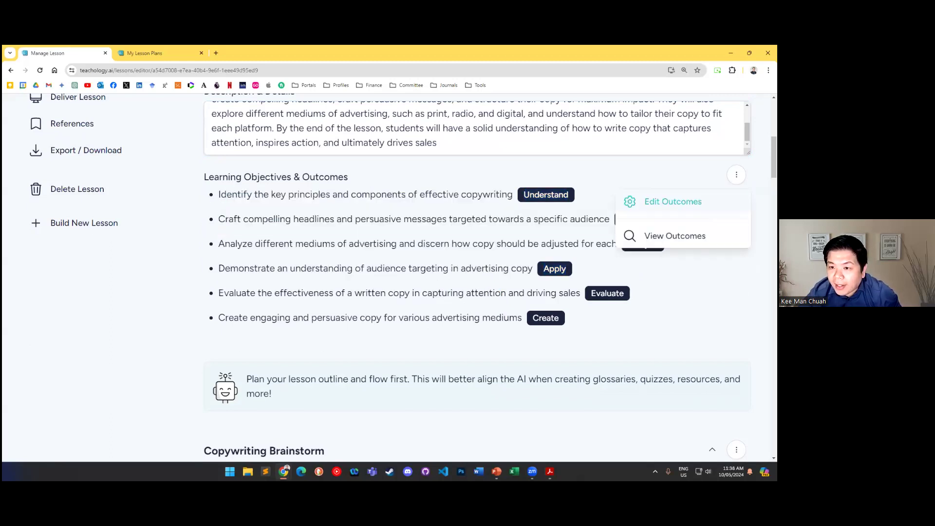
left_click(673, 201)
left_click(739, 374)
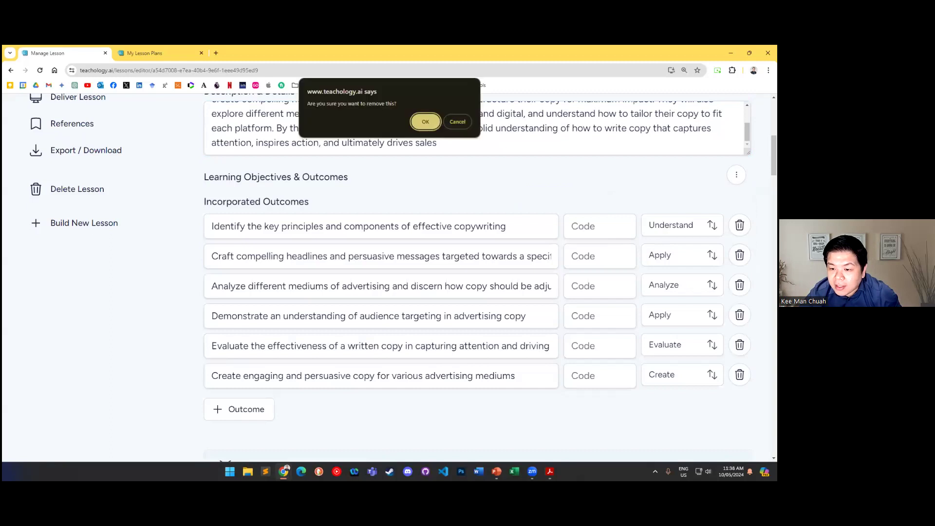
left_click(423, 122)
left_click(739, 344)
left_click(425, 122)
left_click(739, 285)
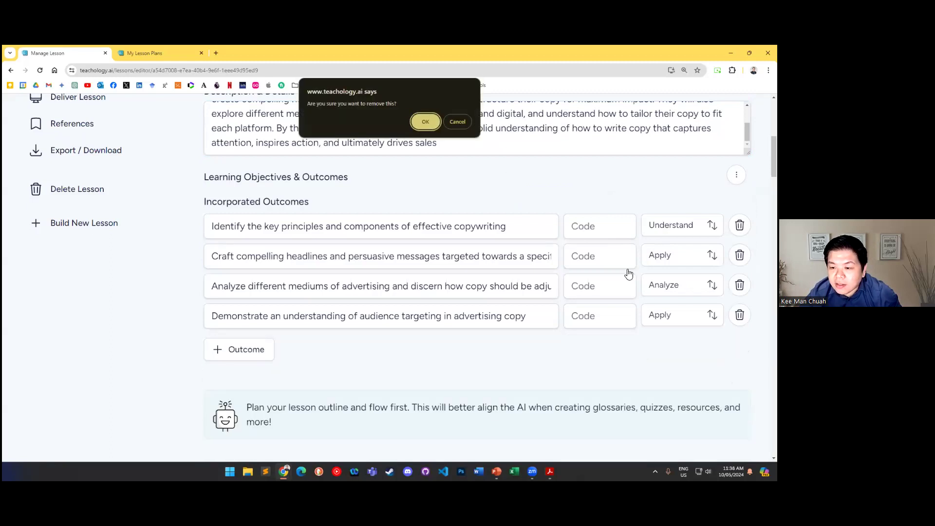
left_click(428, 121)
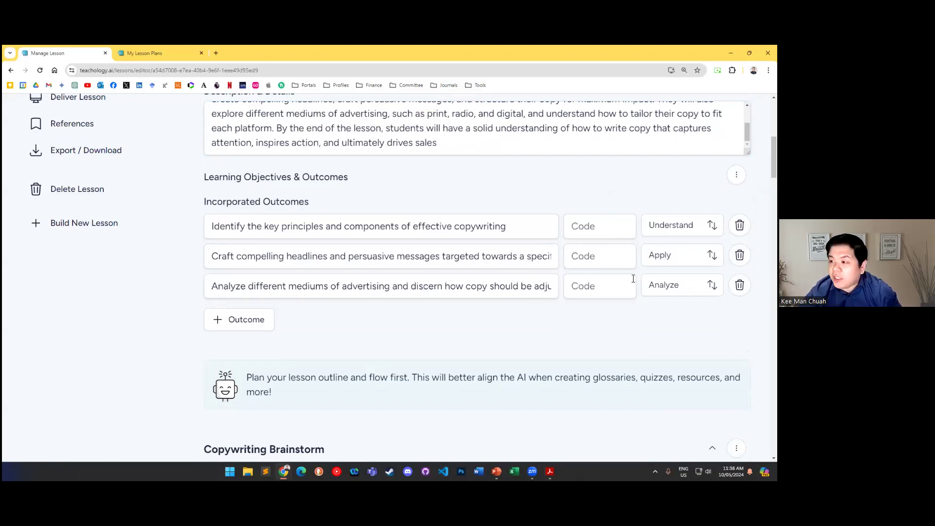
Switch the learning outcomes back from editing to viewing and check the remaining list.
left_click_drag(348, 255, 428, 256)
left_click(372, 256)
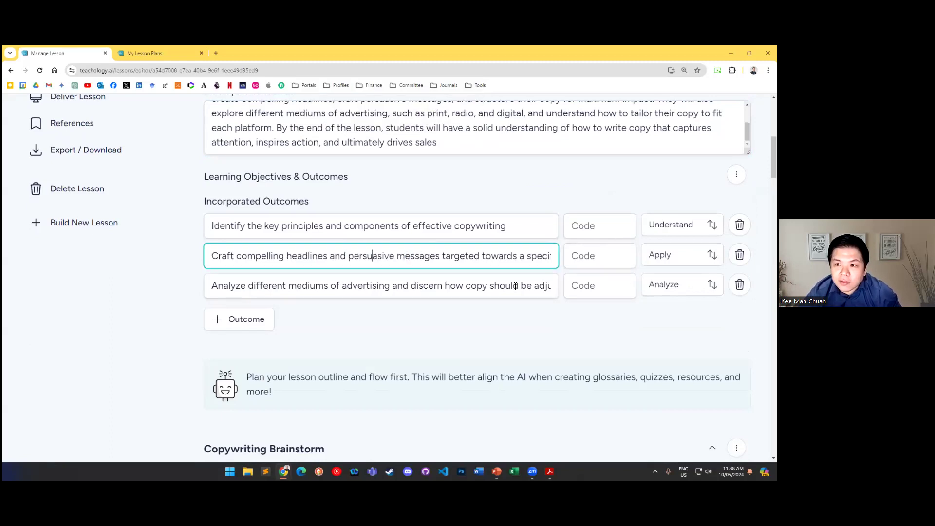
scroll(516, 286, "down", 3)
scroll(534, 214, "up", 3)
left_click(736, 215)
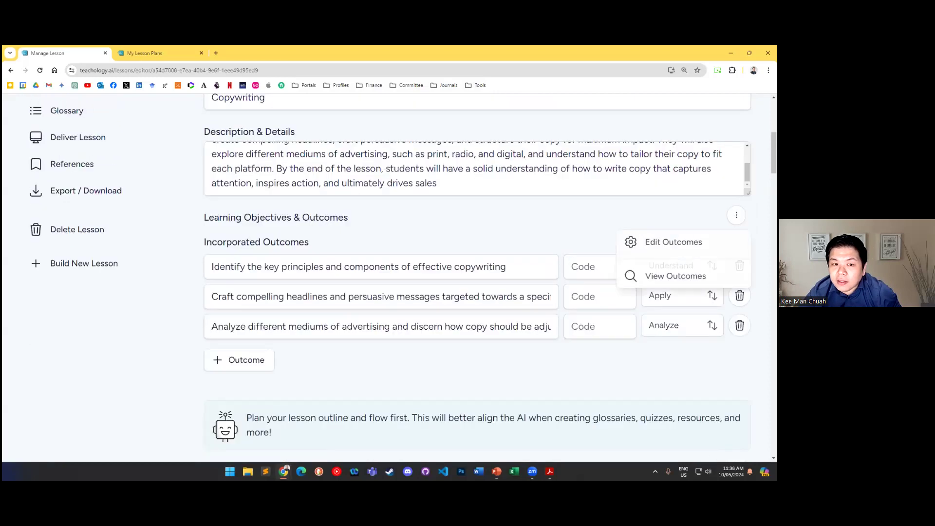
left_click(675, 275)
left_click_drag(243, 236, 547, 300)
left_click(547, 300)
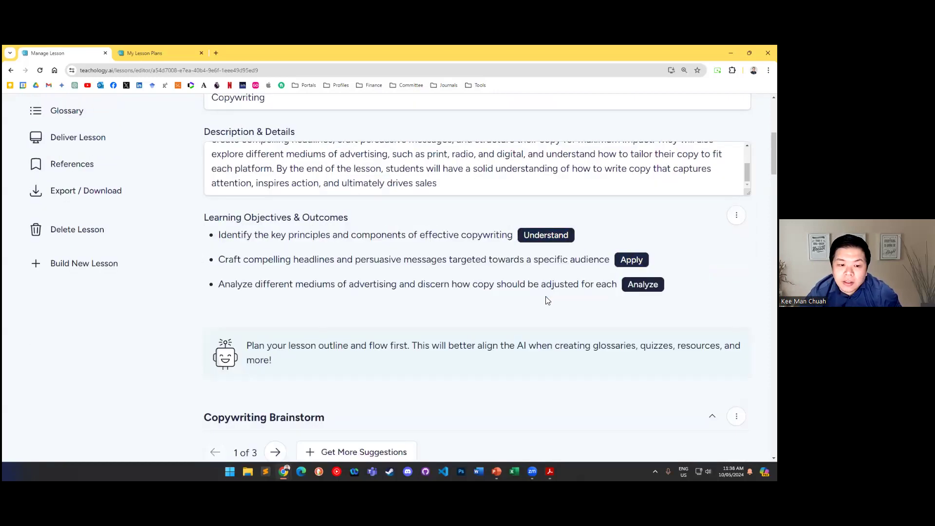
scroll(547, 295, "down", 3)
scroll(340, 219, "up", 3)
left_click_drag(227, 235, 532, 299)
scroll(532, 300, "down", 1)
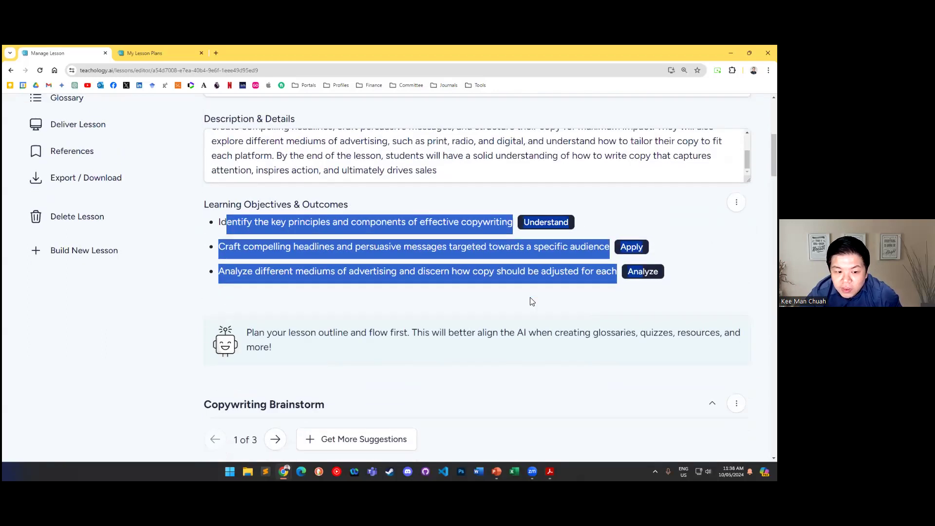
Switch the first activity from Copywriting Brainstorm to the third suggestion, Copywriting in Different Mediums, and read its description.
scroll(531, 301, "down", 5)
left_click(299, 269)
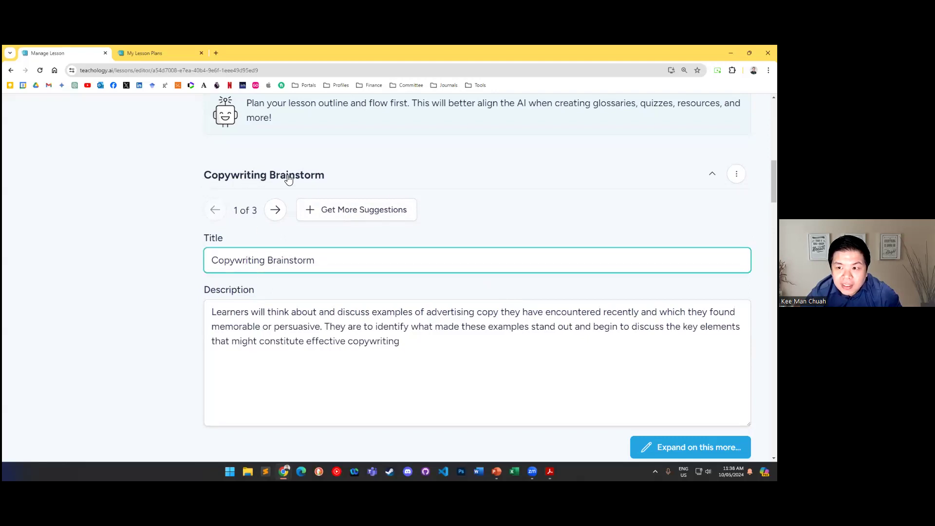
left_click(421, 342)
left_click_drag(422, 341, 461, 342)
left_click(275, 209)
left_click(277, 210)
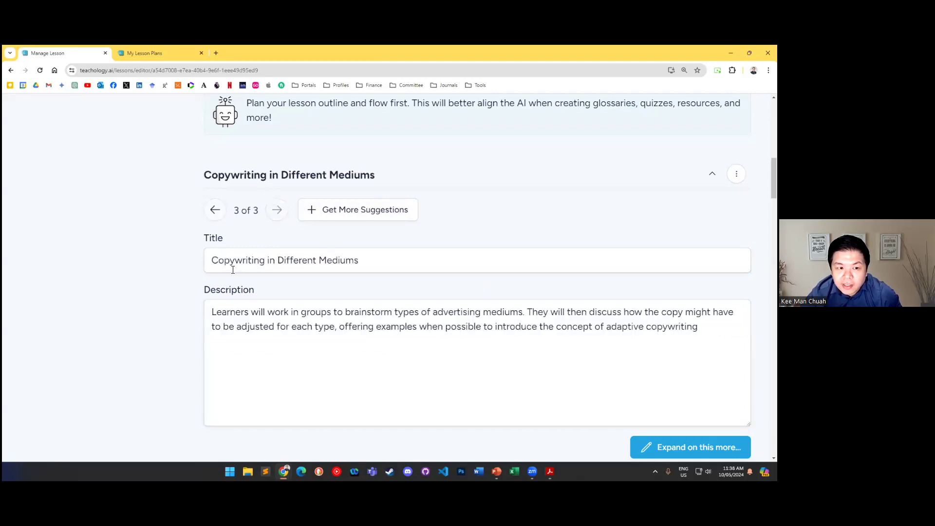
left_click_drag(249, 312, 699, 326)
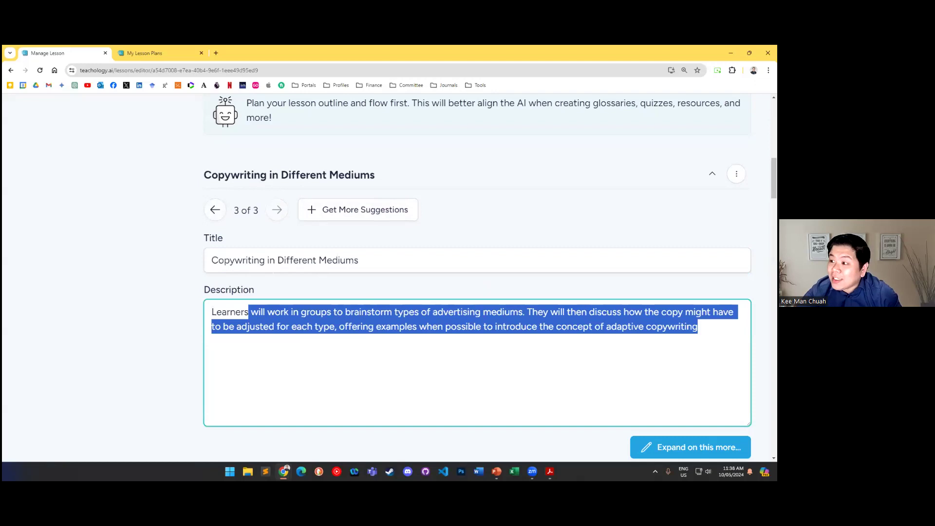
Compare the Copywriting in Different Mediums activity with the lesson outcomes and the following Copywriting Critique activity.
scroll(576, 308, "up", 2)
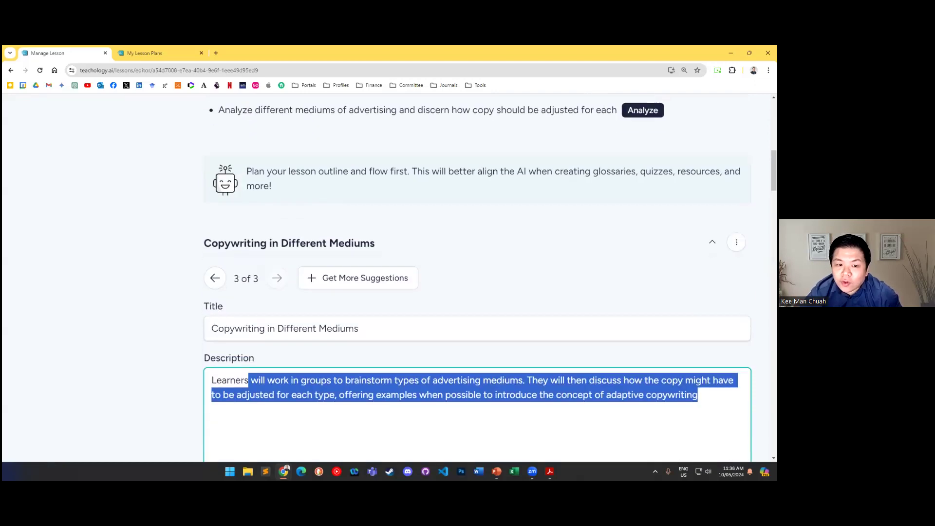
scroll(576, 308, "down", 3)
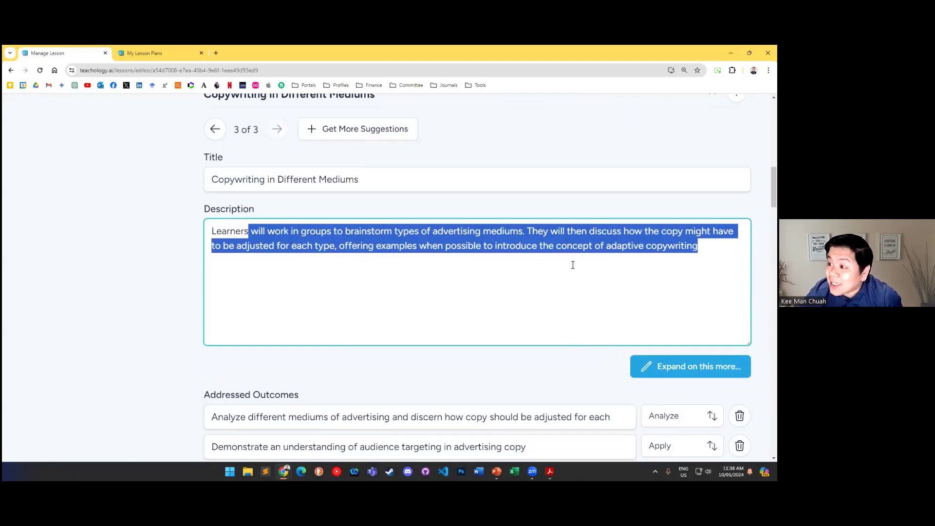
scroll(572, 265, "up", 3)
scroll(572, 267, "down", 1)
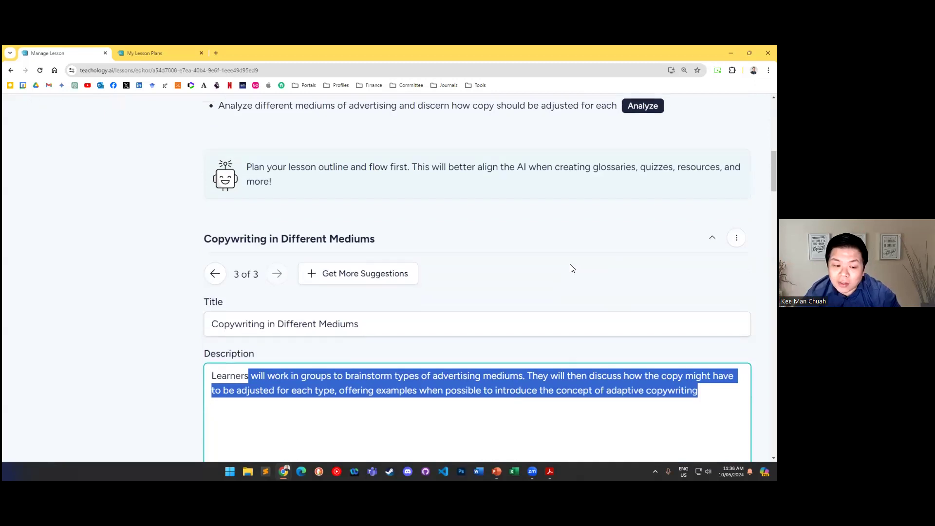
scroll(568, 266, "down", 6)
scroll(477, 195, "up", 1)
scroll(470, 250, "down", 2)
scroll(471, 251, "down", 4)
scroll(437, 244, "up", 2)
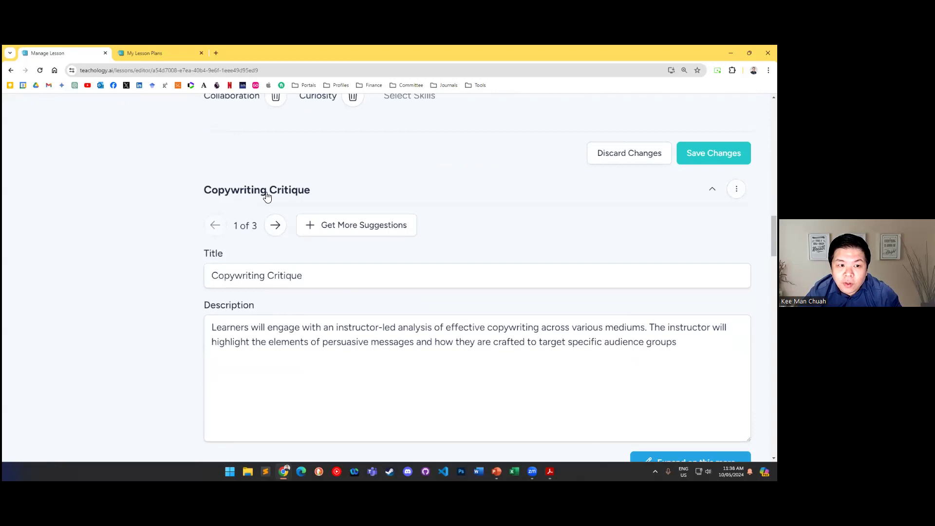
scroll(461, 190, "up", 8)
left_click_drag(249, 191, 698, 205)
scroll(564, 190, "up", 2)
scroll(564, 191, "down", 4)
left_click(344, 176)
scroll(235, 152, "up", 2)
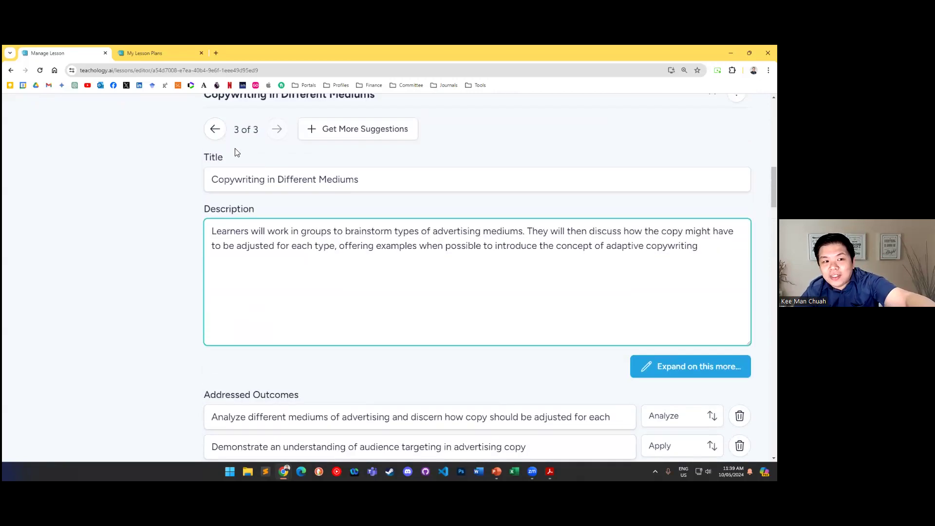
scroll(253, 138, "up", 1)
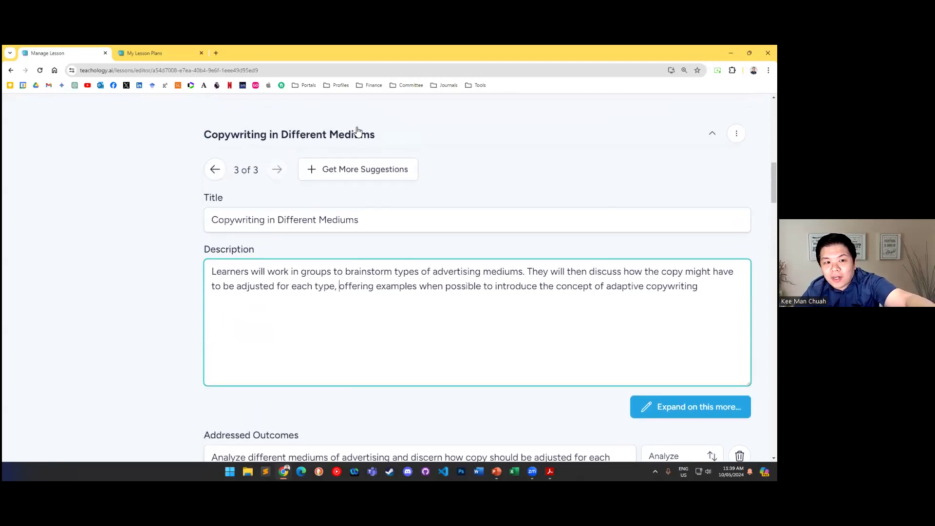
Browse the selectable skills and add Communication to the supported skills of the Copywriting in Different Mediums activity.
scroll(409, 156, "down", 5)
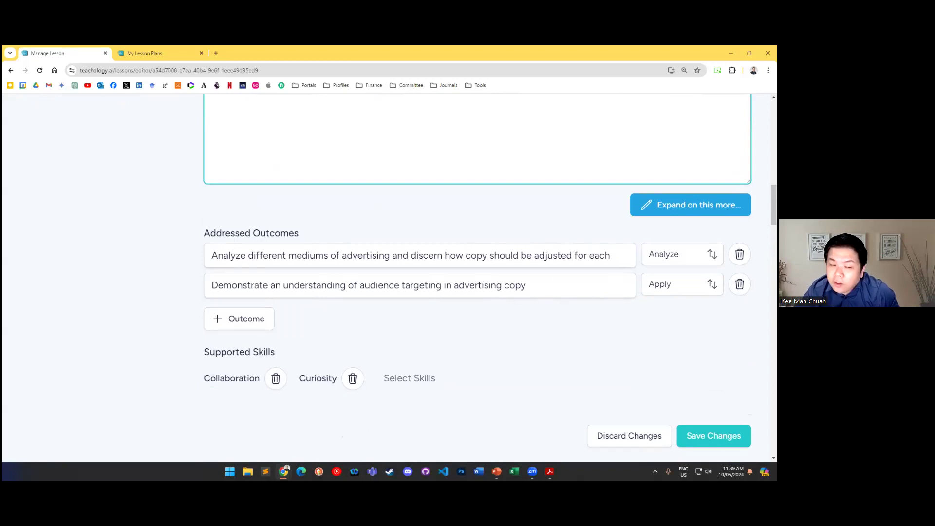
double_click(262, 352)
left_click(308, 379)
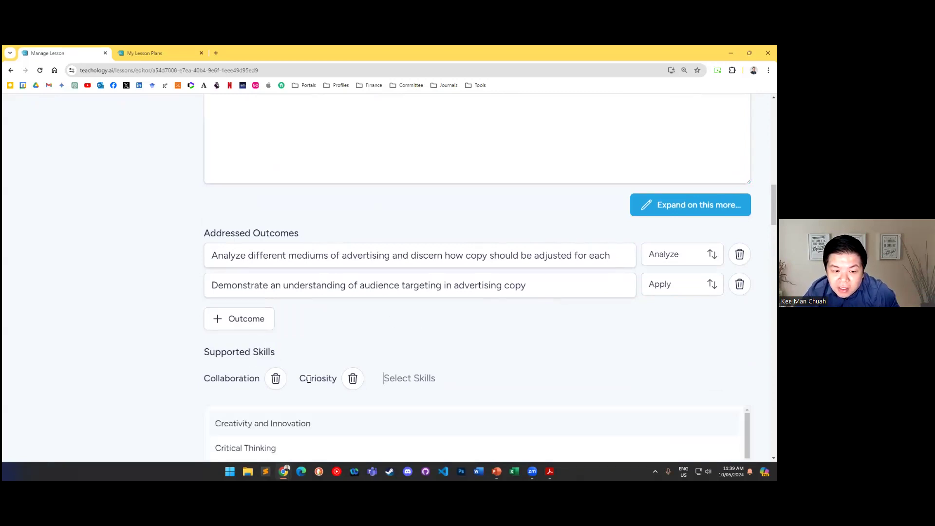
scroll(476, 373, "down", 2)
scroll(318, 365, "down", 3)
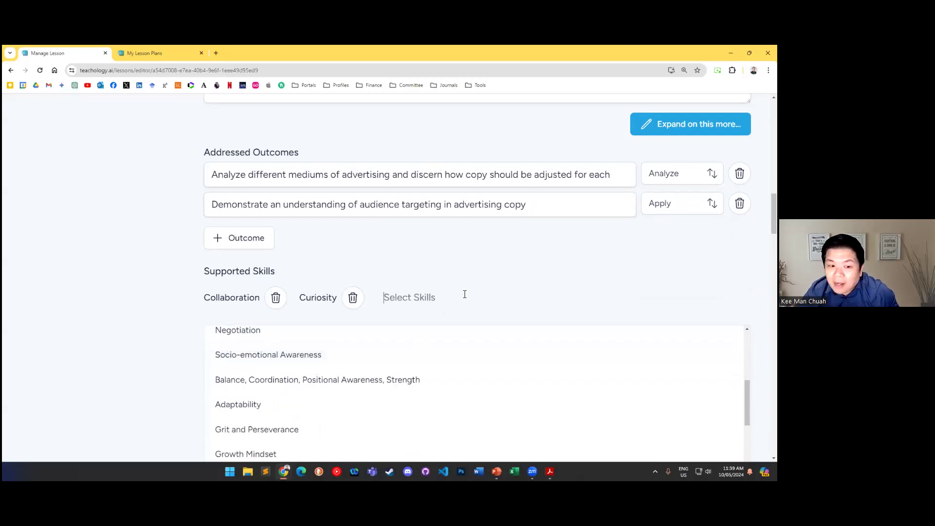
left_click(490, 251)
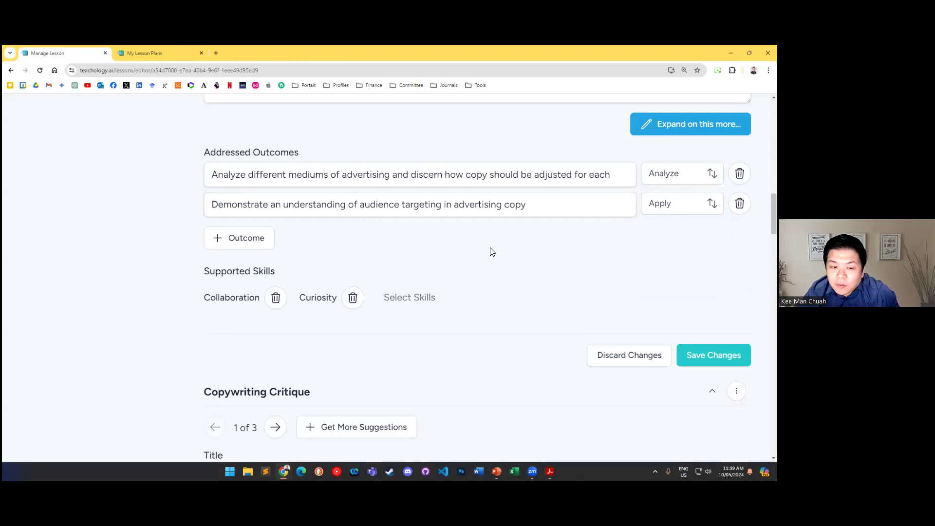
left_click(441, 296)
scroll(360, 354, "down", 3)
scroll(358, 360, "down", 3)
scroll(371, 327, "up", 8)
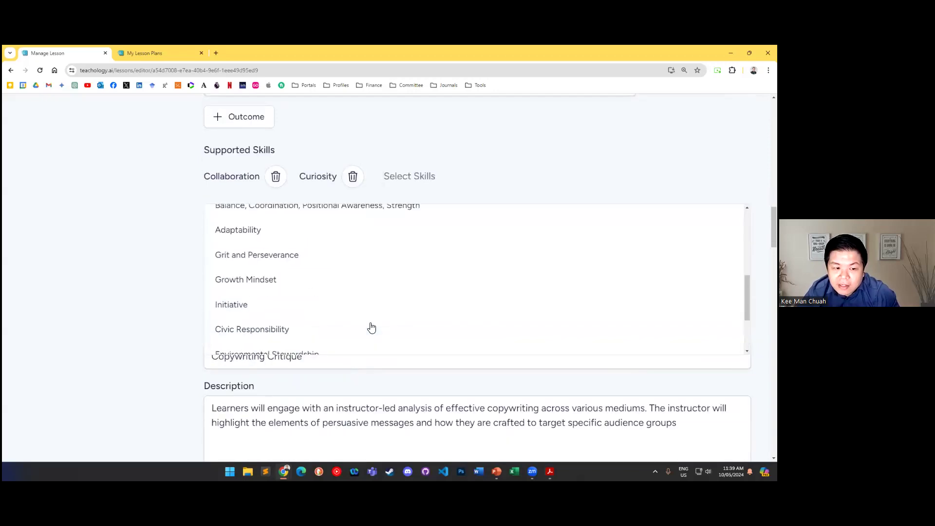
scroll(302, 312, "down", 1)
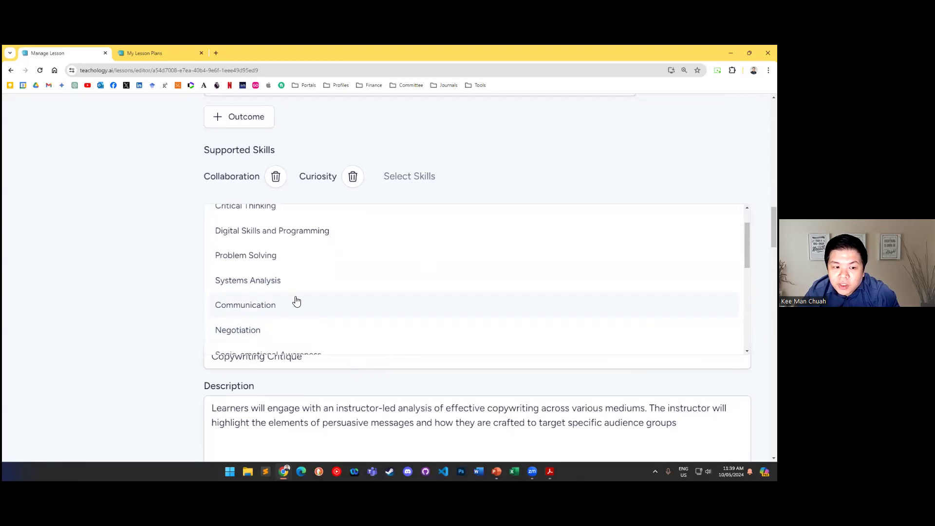
left_click(294, 302)
left_click(584, 158)
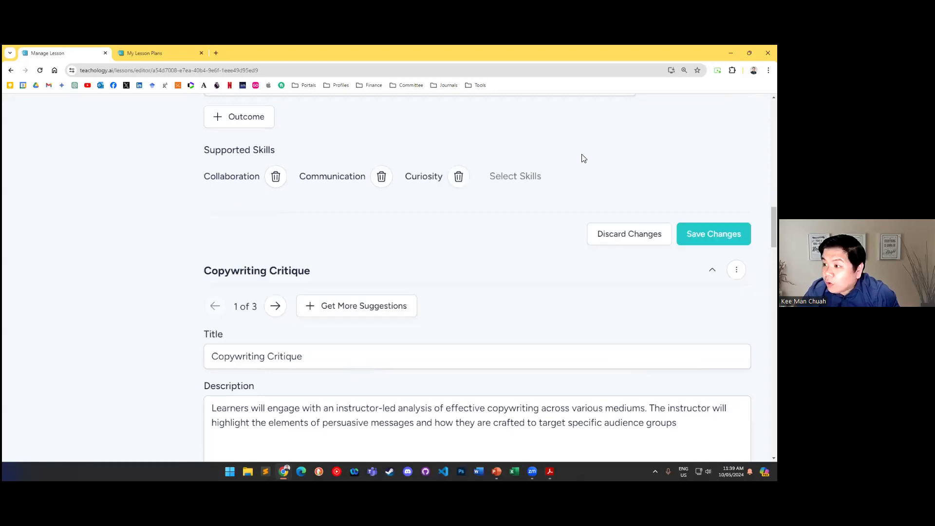
Review the remaining activities with their addressed outcomes and supported skills through to the end of the lesson plan.
scroll(390, 221, "up", 2)
scroll(518, 212, "down", 2)
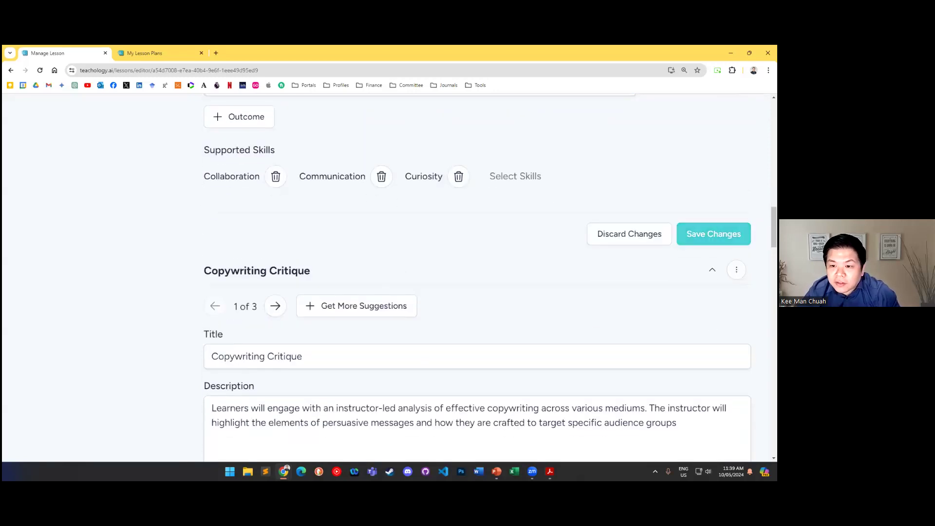
scroll(507, 278, "down", 10)
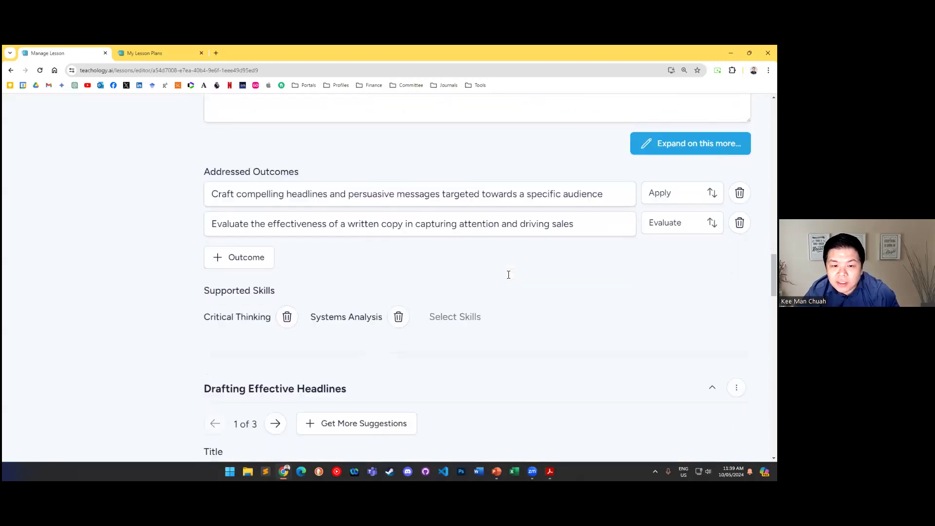
scroll(508, 279, "down", 5)
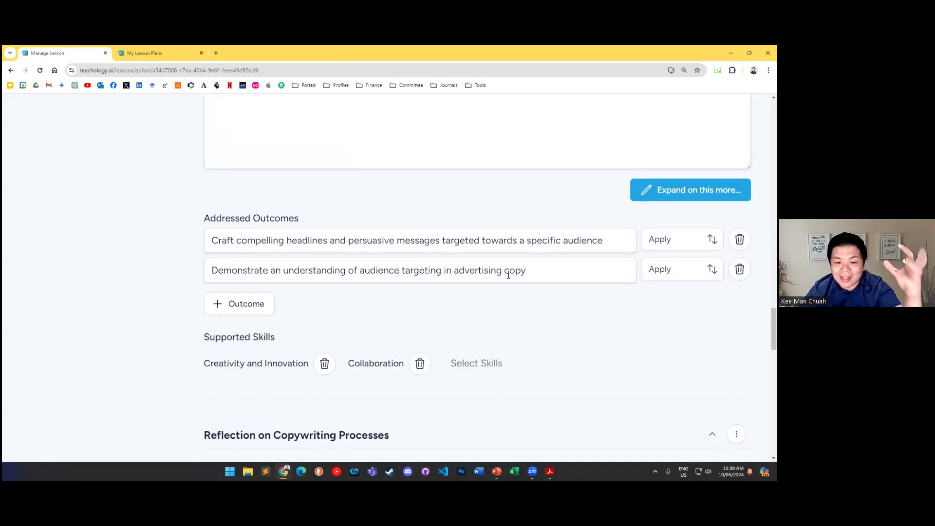
scroll(508, 274, "down", 9)
scroll(569, 370, "down", 3)
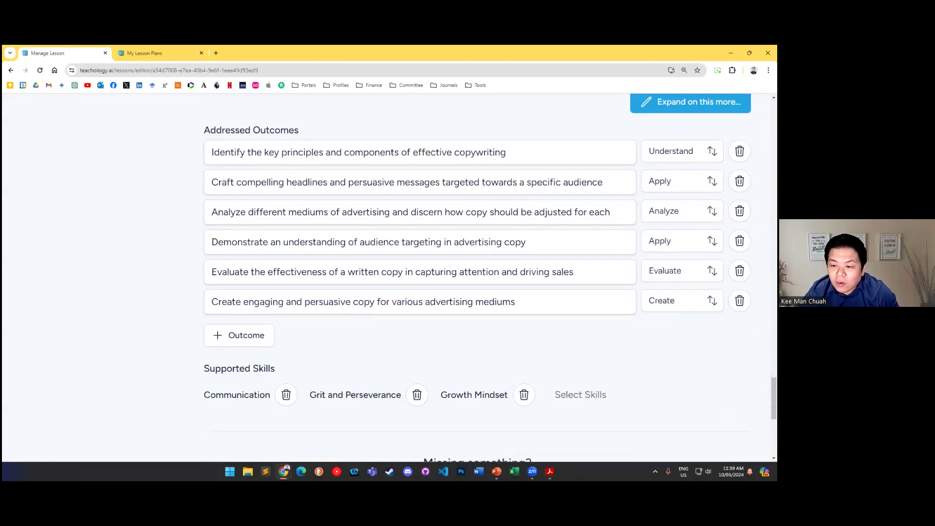
scroll(477, 278, "up", 20)
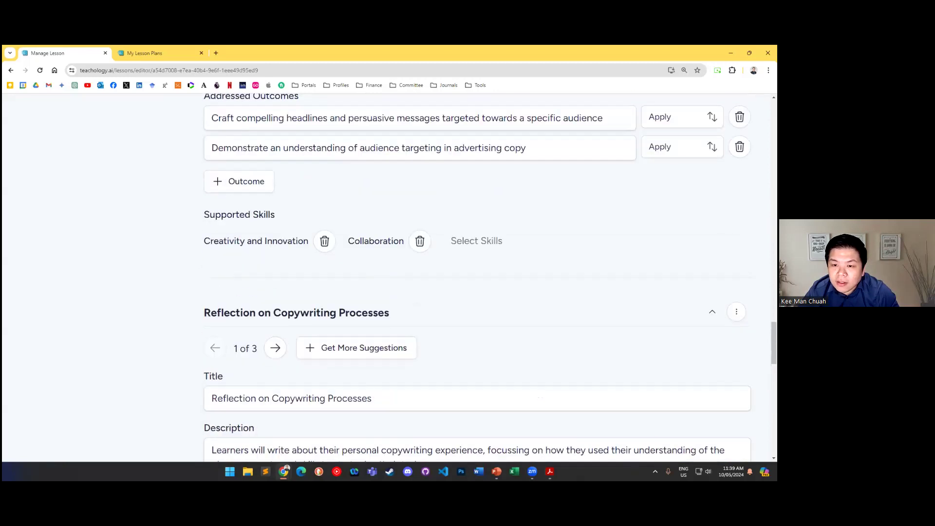
Generate quiz questions in the Quiz Builder focused on the outcome "Craft compelling headlines and persuasive messages targeted towards a specific audience".
scroll(507, 330, "up", 15)
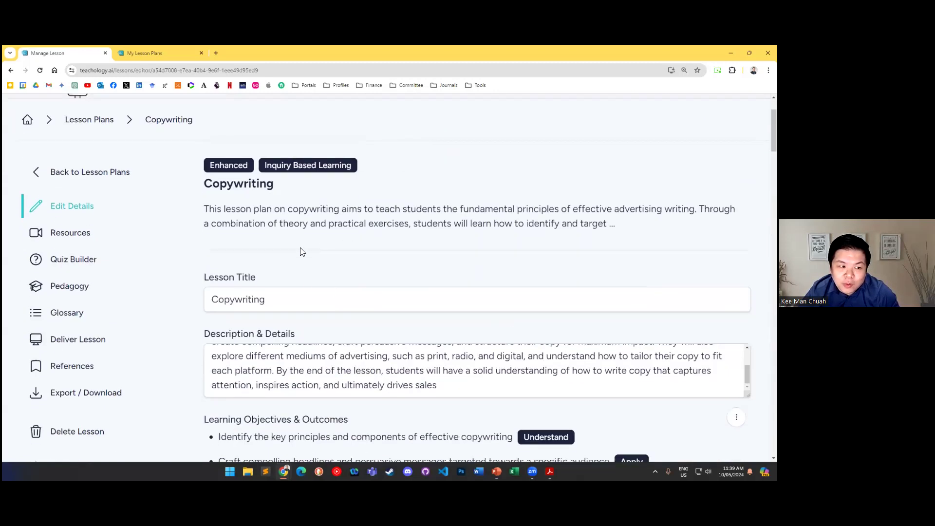
left_click(80, 267)
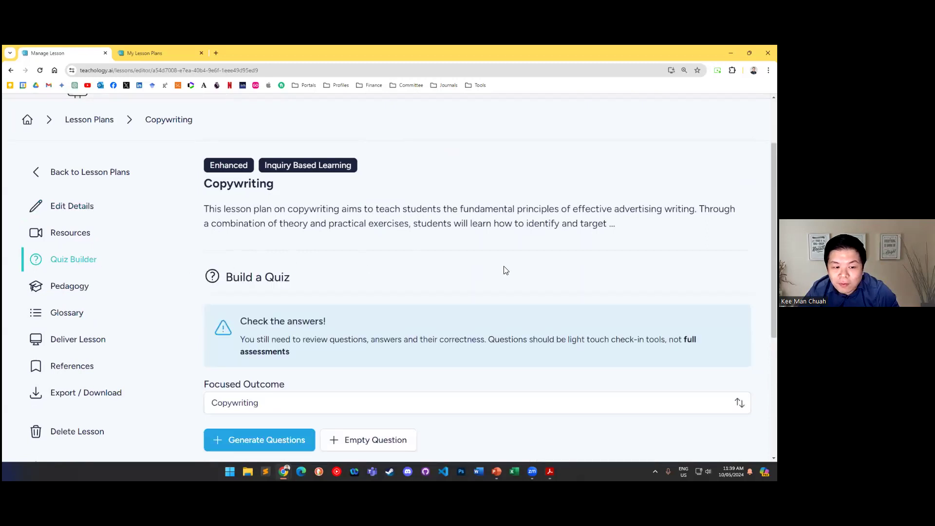
scroll(504, 267, "down", 3)
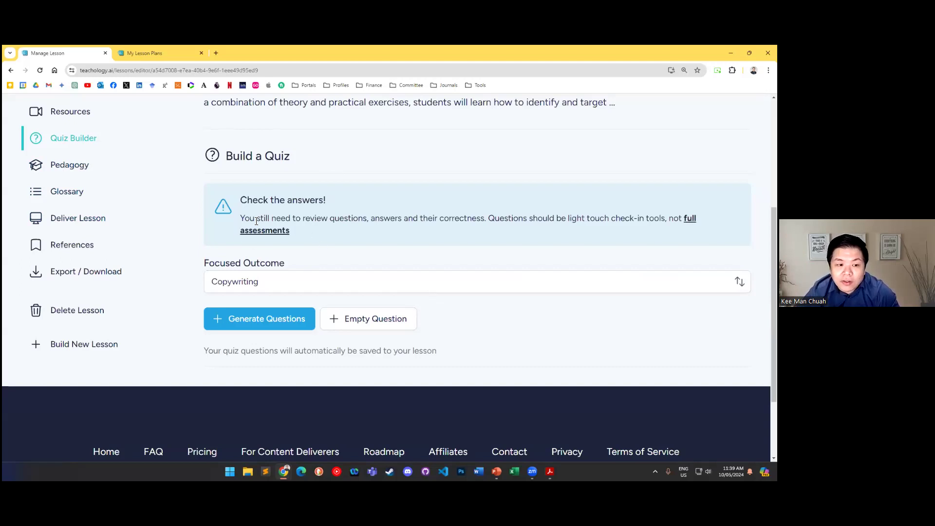
left_click(288, 282)
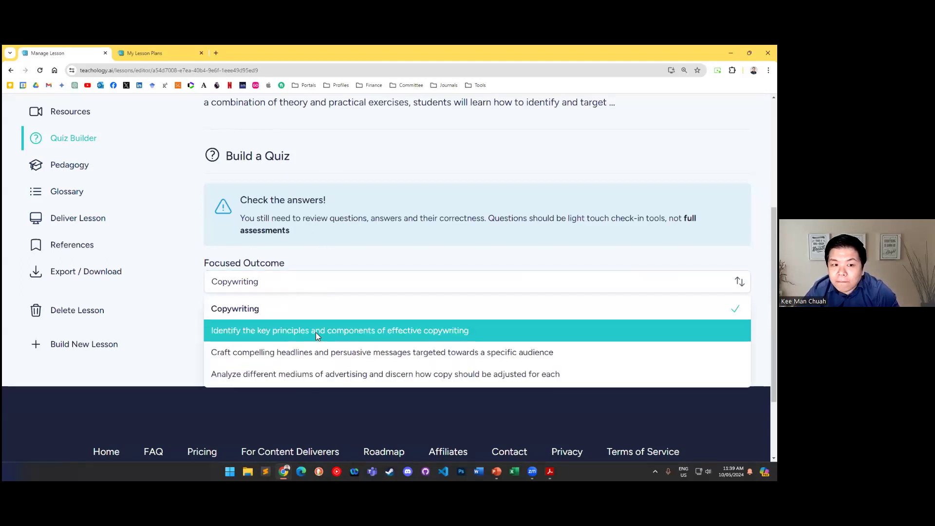
left_click(505, 336)
left_click(287, 284)
left_click(422, 350)
left_click(281, 319)
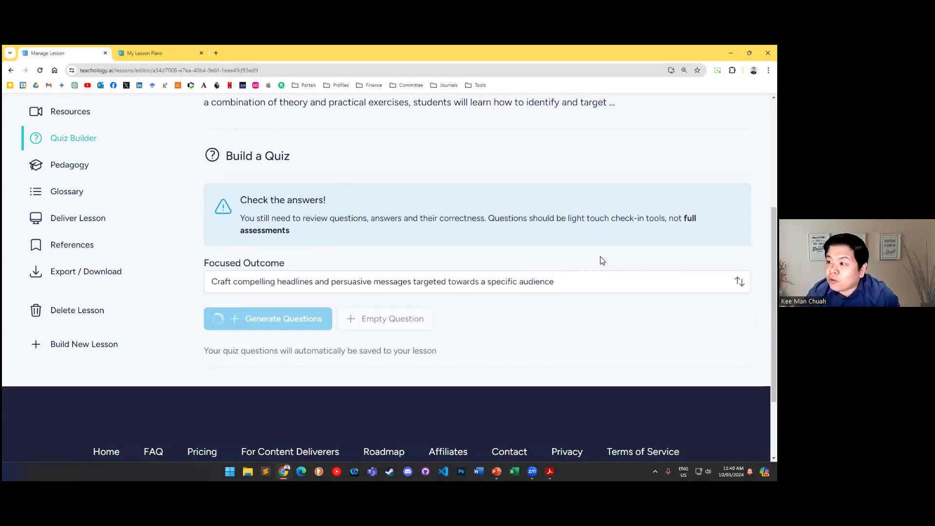
Review the generated quiz questions and read the answer, hint and explanation of the Remember-level question on crafting compelling headlines.
scroll(577, 249, "down", 1)
scroll(577, 247, "down", 1)
scroll(570, 256, "up", 4)
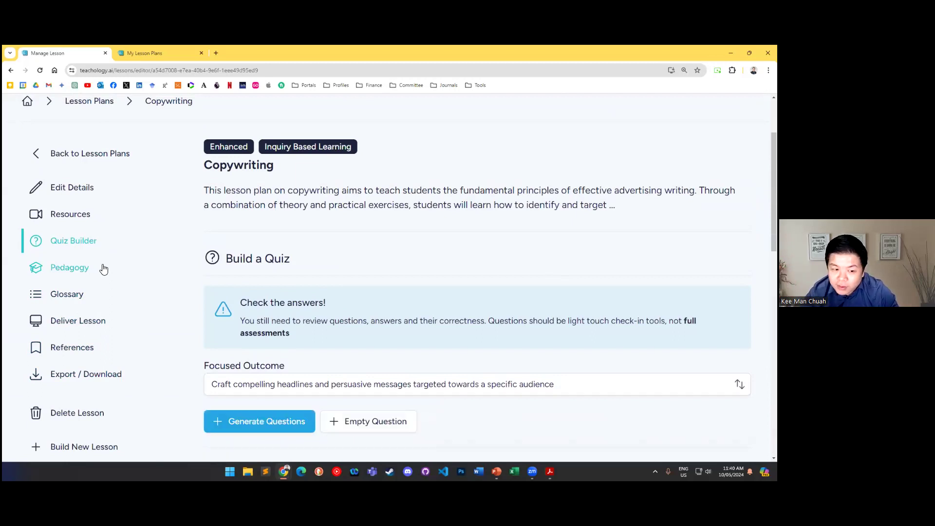
scroll(273, 273, "down", 7)
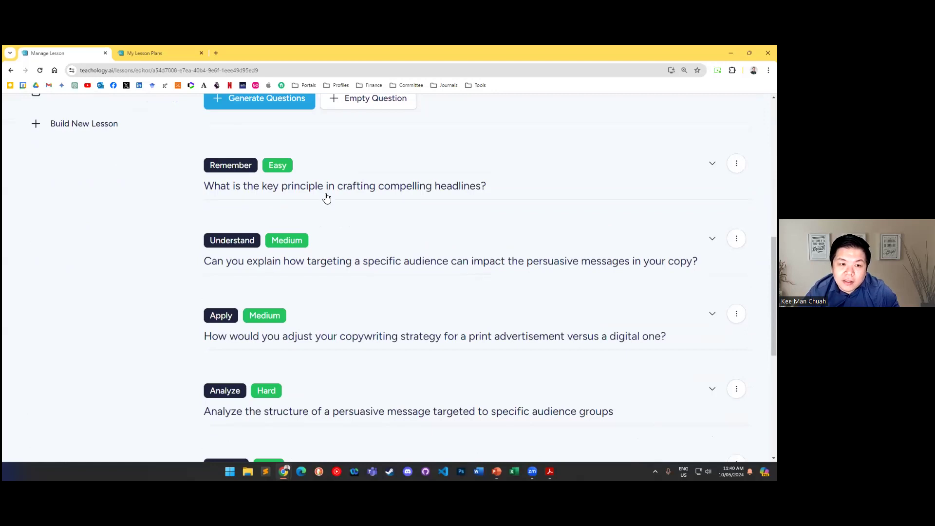
left_click(326, 197)
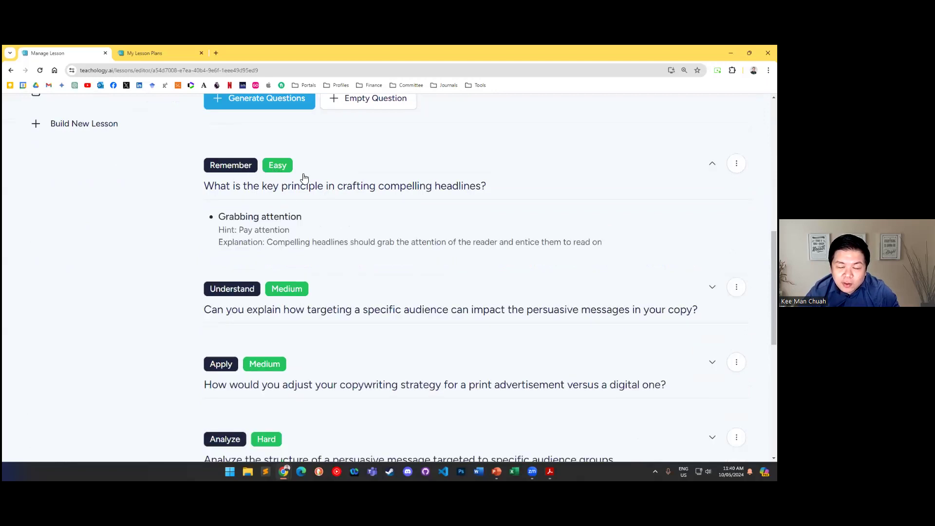
left_click_drag(222, 211, 298, 290)
left_click(465, 273)
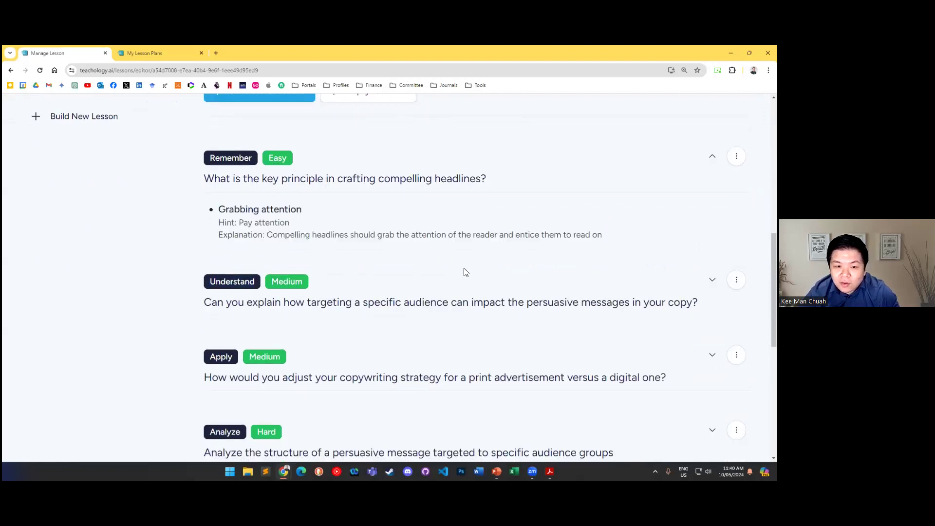
scroll(320, 247, "down", 5)
scroll(322, 246, "up", 3)
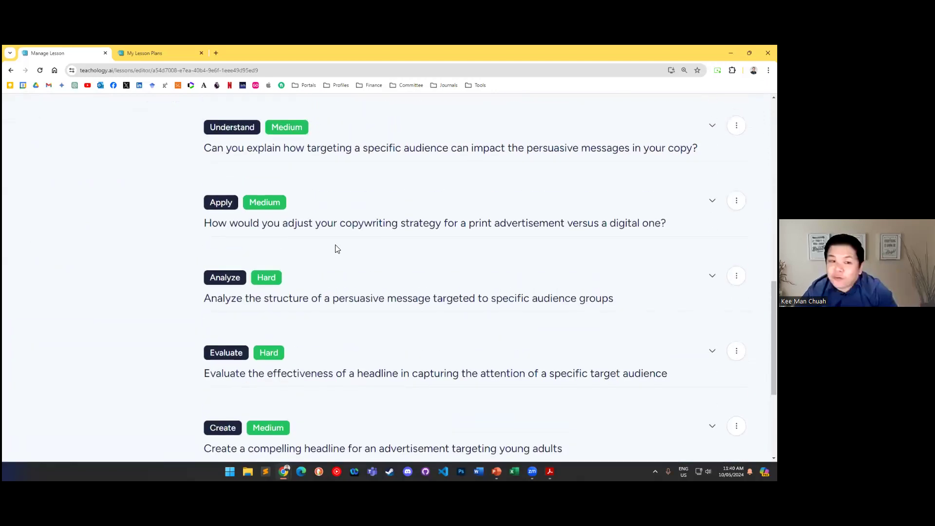
Examine the answer options, hints and explanations of the Apply-level question on print versus digital copywriting strategy.
left_click(372, 226)
scroll(456, 297, "down", 2)
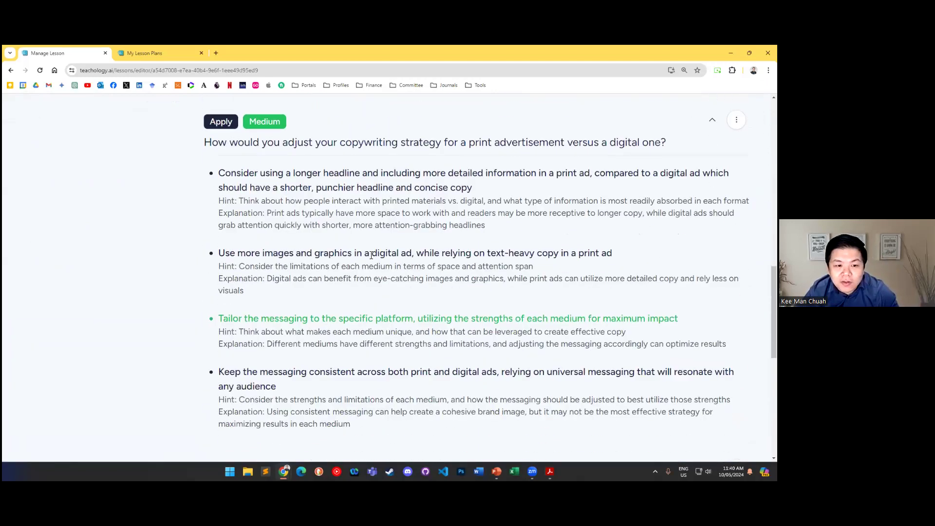
scroll(248, 205, "down", 2)
left_click_drag(239, 186, 455, 186)
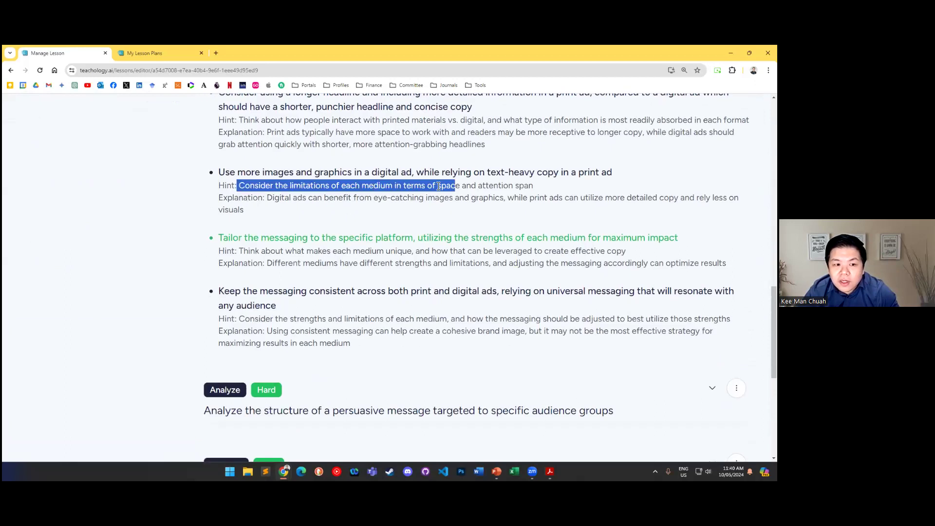
left_click_drag(219, 237, 355, 251)
left_click(388, 278)
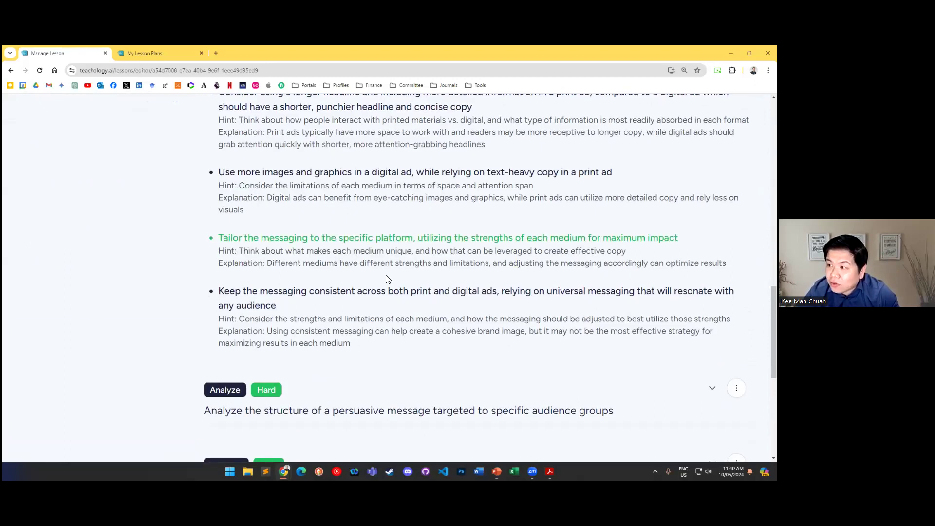
Start a new assessment and look over its form, including the outcomes, content enhancement, approach and language options.
scroll(388, 278, "up", 10)
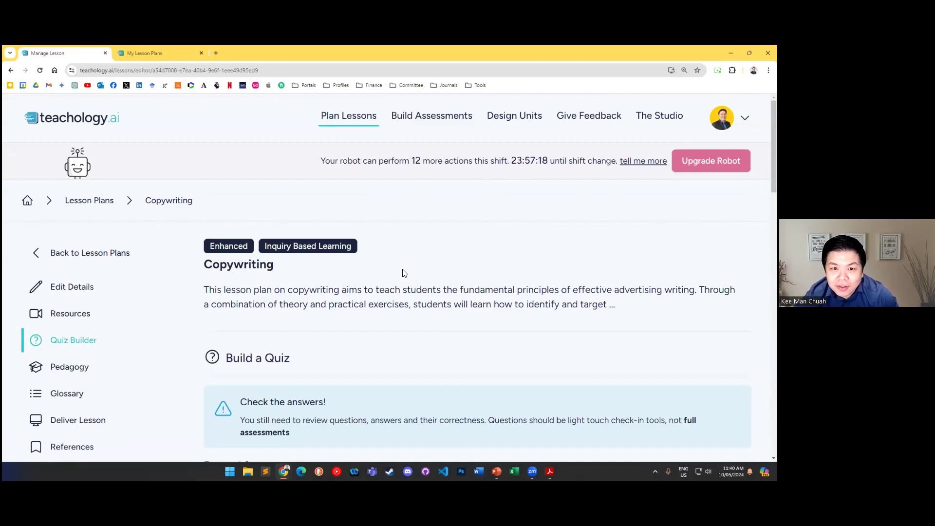
left_click(427, 119)
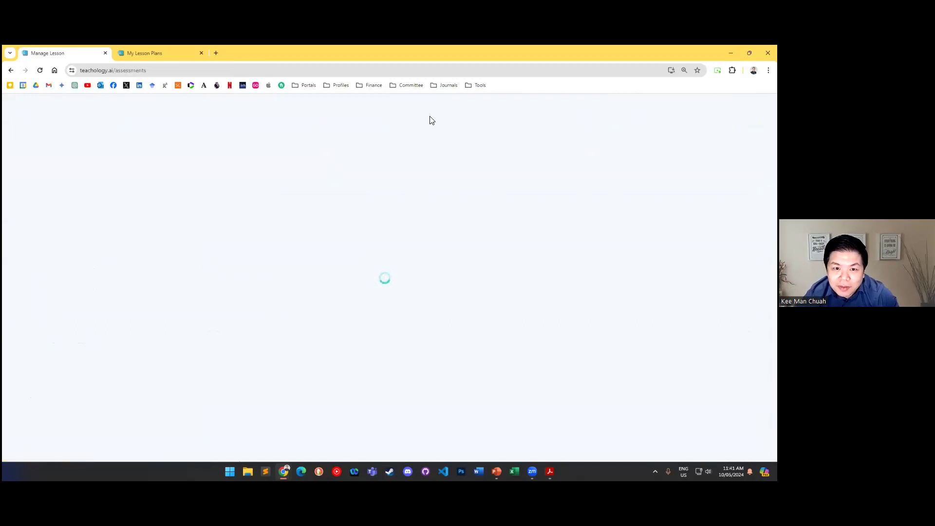
scroll(584, 156, "down", 2)
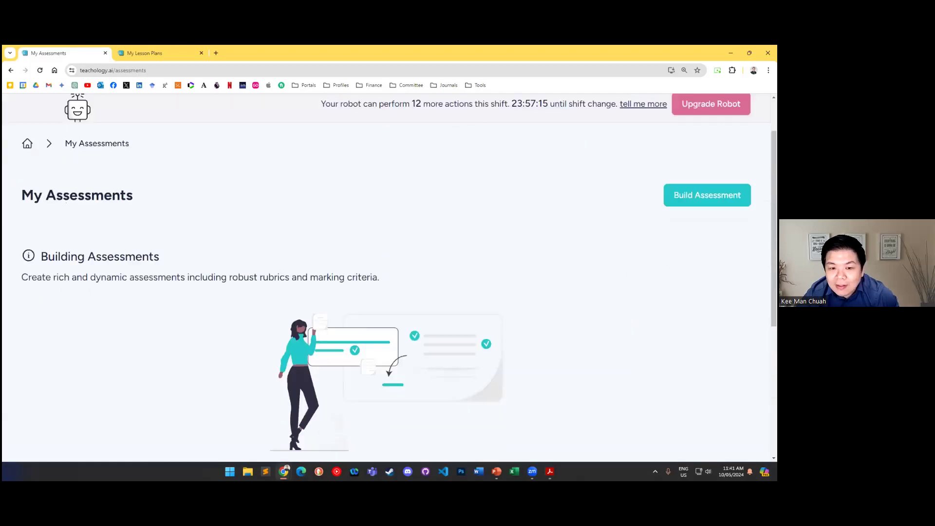
left_click(707, 171)
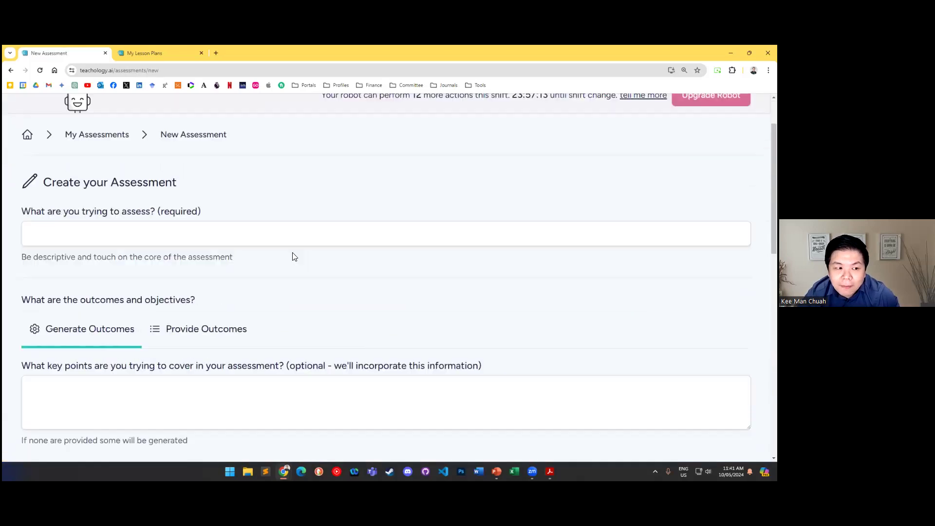
scroll(294, 255, "down", 2)
left_click(87, 210)
scroll(205, 204, "down", 2)
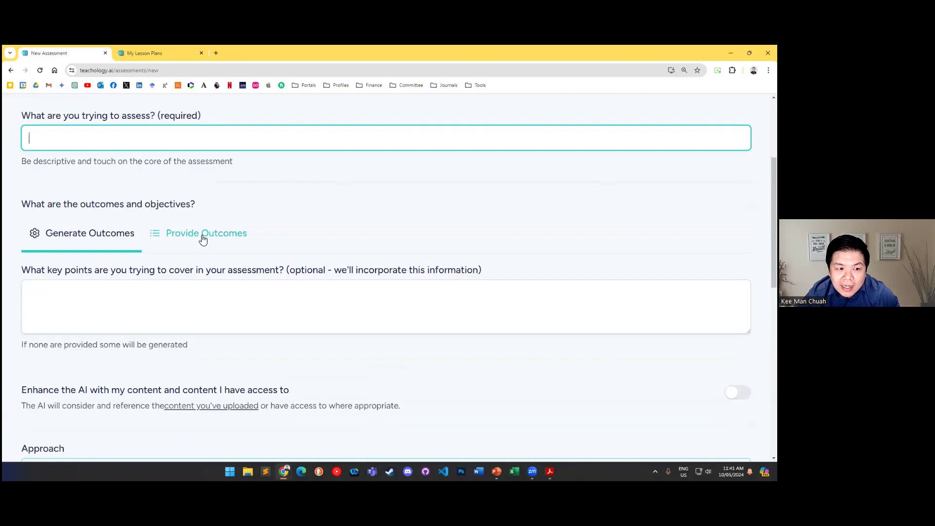
scroll(216, 290, "down", 7)
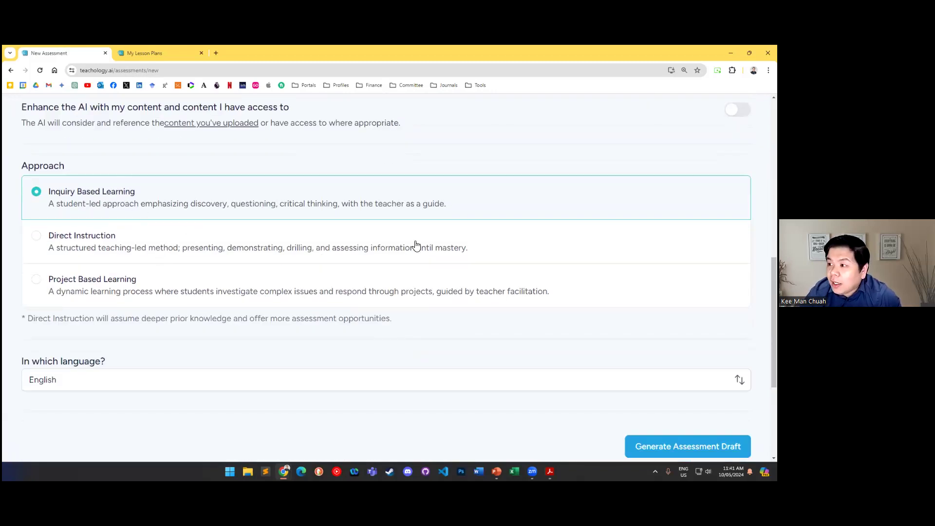
left_click(181, 210)
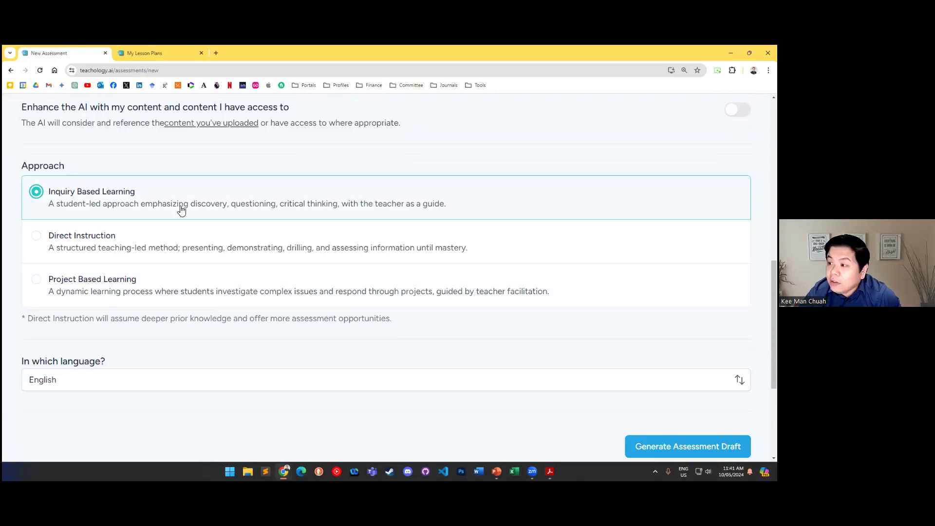
scroll(382, 240, "up", 8)
Return to the lesson plans list and reopen the Copywriting lesson plan.
left_click(350, 115)
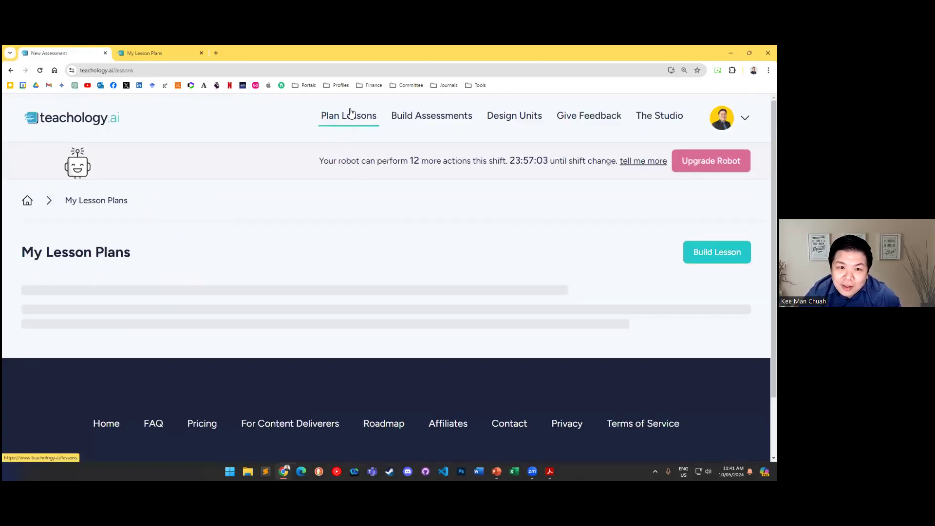
scroll(260, 250, "down", 5)
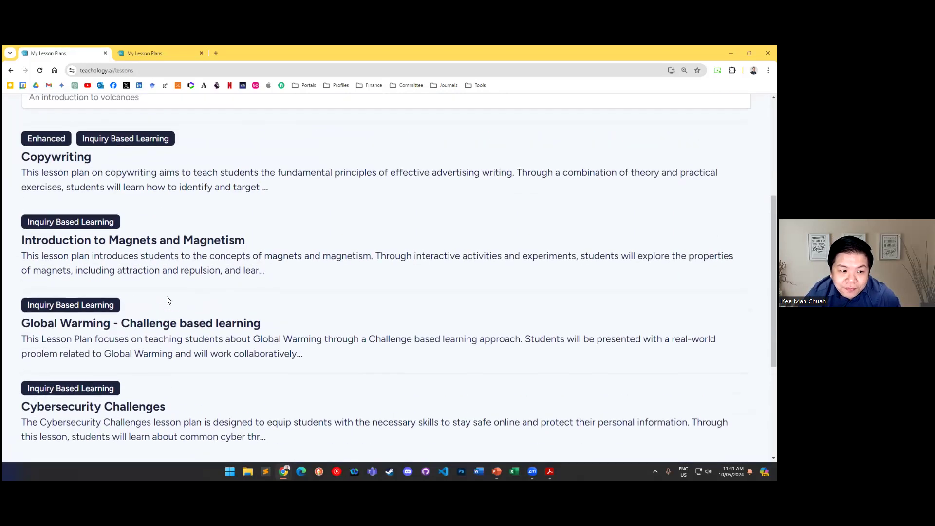
scroll(259, 211, "up", 3)
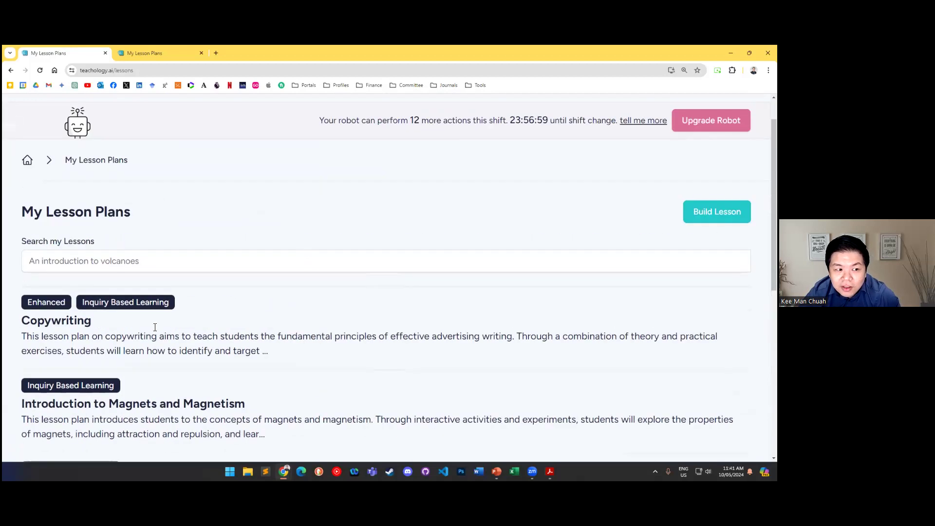
left_click(231, 369)
Switch the Drafting Effective Headlines activity to its third suggestion, Copywriting Challenge.
scroll(507, 295, "down", 4)
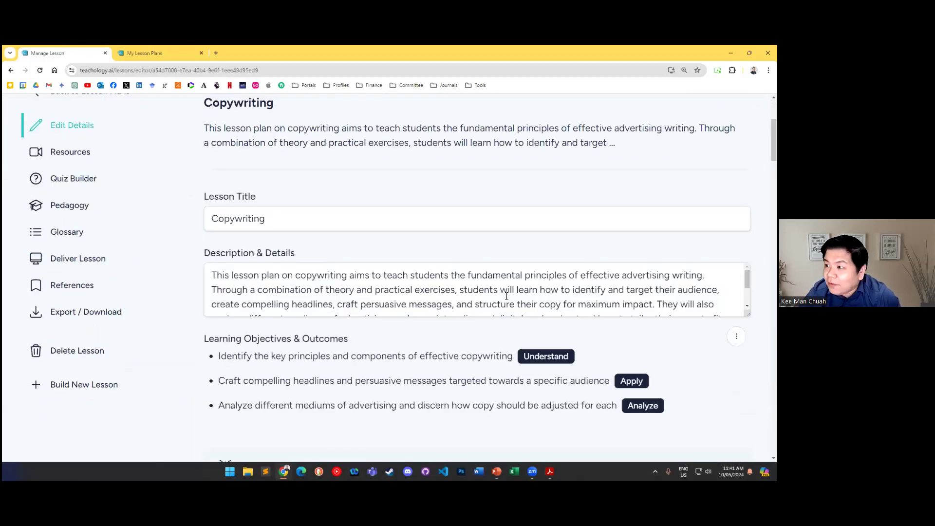
scroll(507, 296, "down", 10)
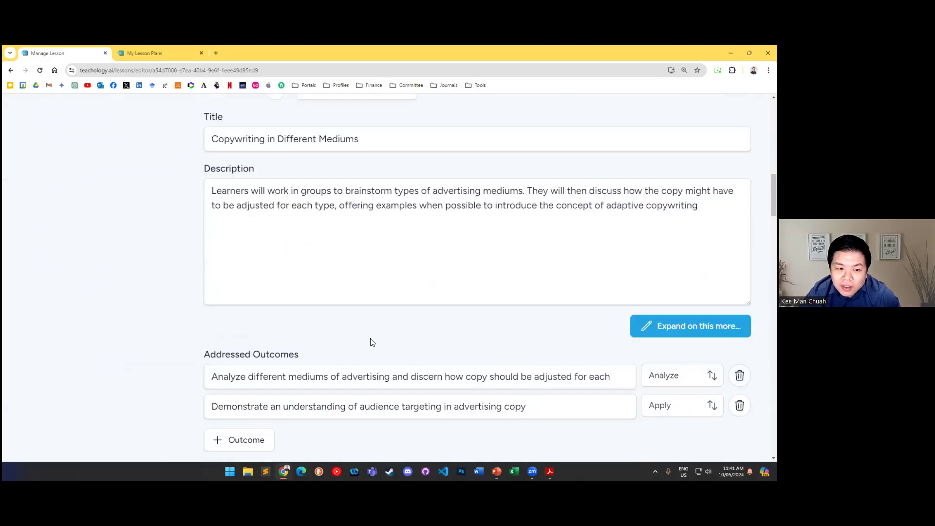
scroll(313, 205, "up", 2)
scroll(296, 180, "down", 8)
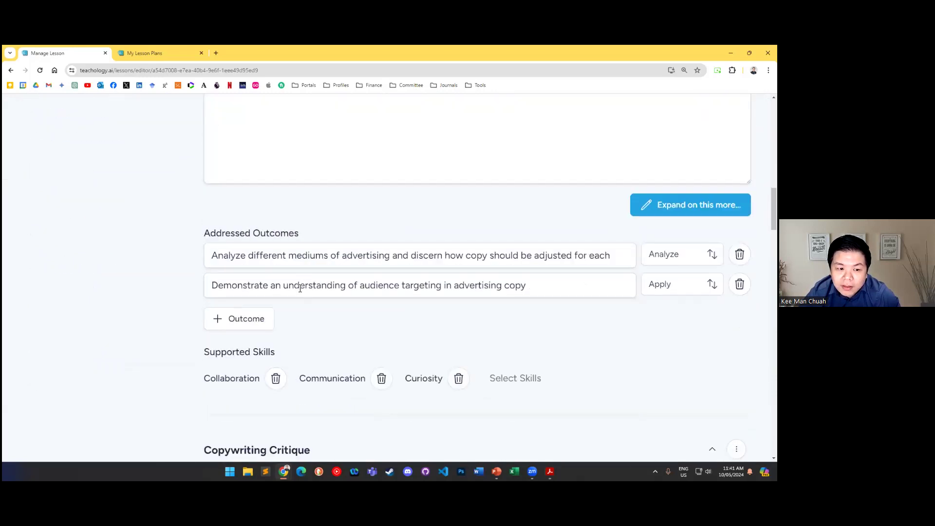
scroll(276, 246, "down", 5)
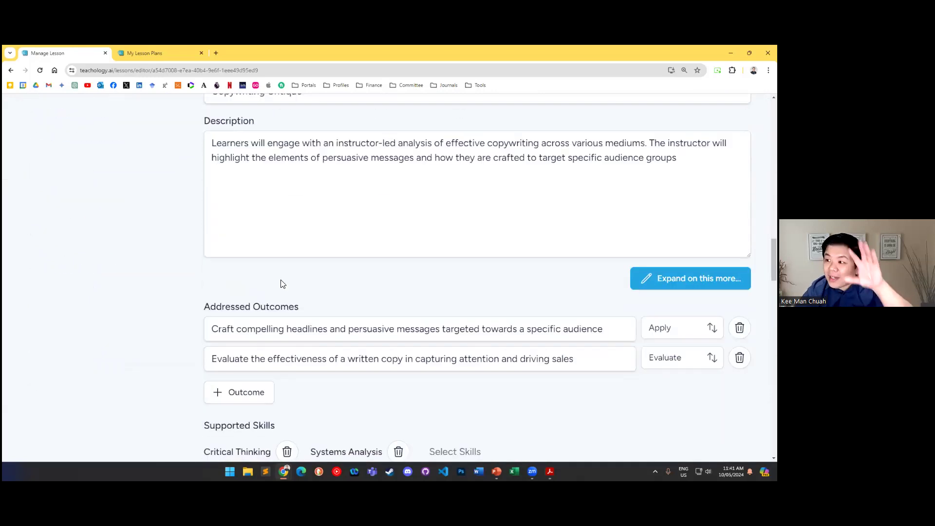
scroll(281, 284, "down", 4)
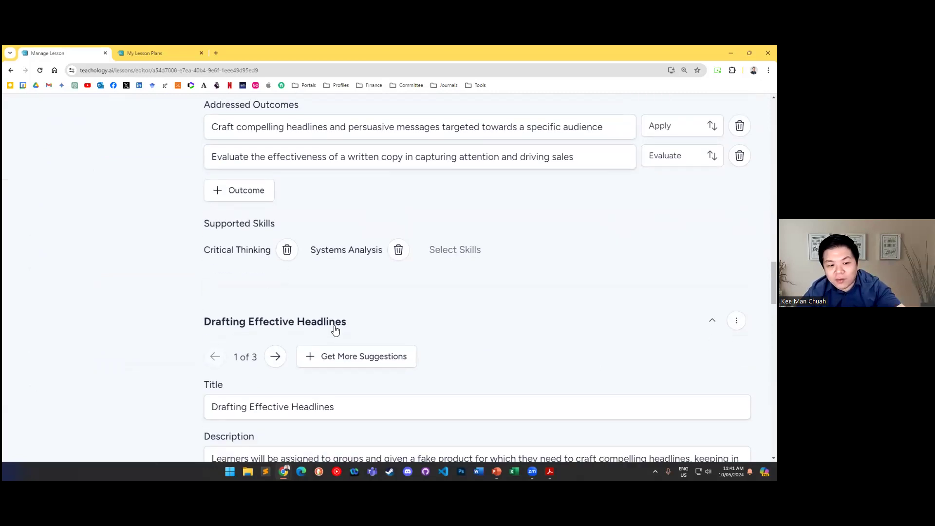
scroll(335, 331, "down", 3)
left_click(275, 234)
left_click(277, 242)
left_click(276, 281)
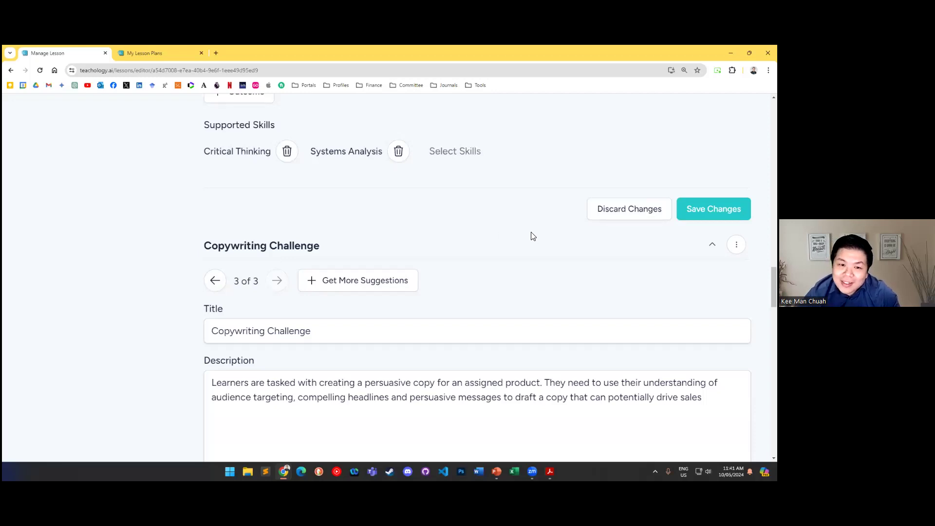
Open the lesson's learning objectives and outcomes for editing and add a blank outcome row below the Analyze outcome.
scroll(532, 236, "up", 4)
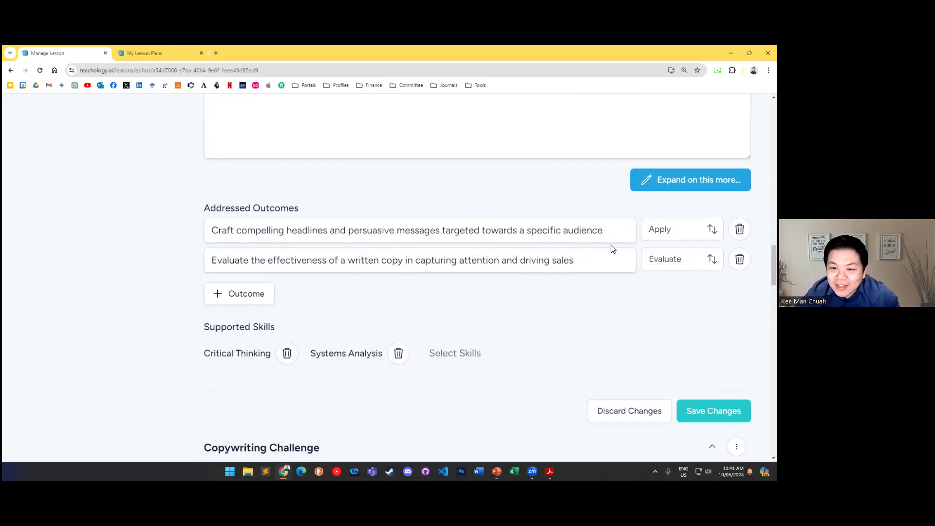
scroll(586, 305, "up", 15)
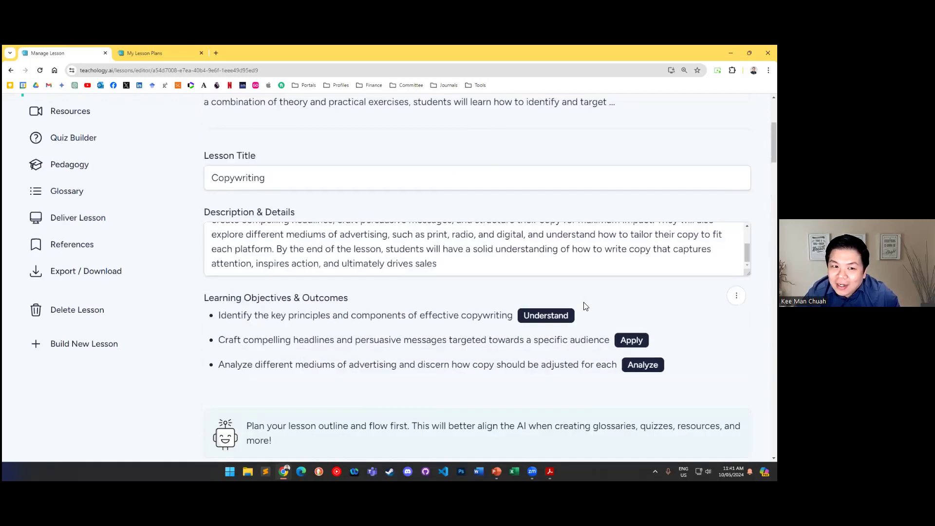
scroll(586, 303, "down", 6)
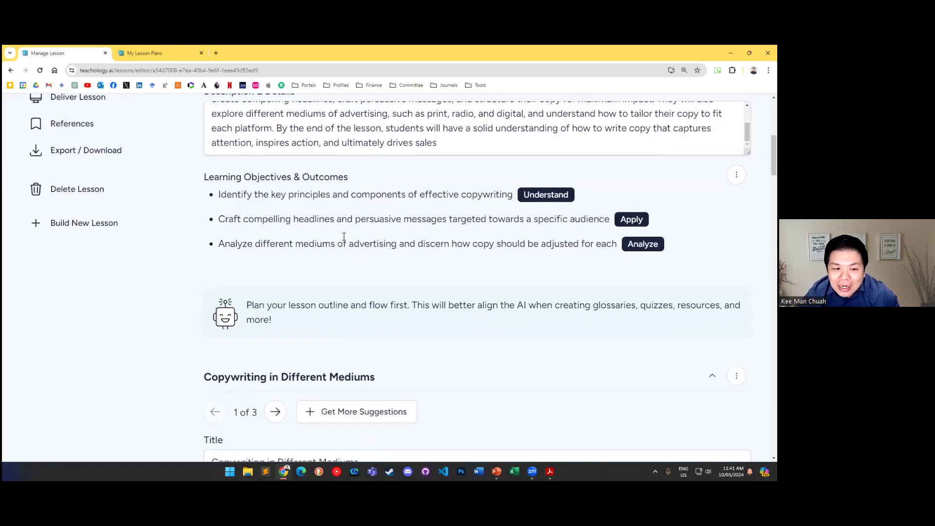
scroll(526, 224, "up", 1)
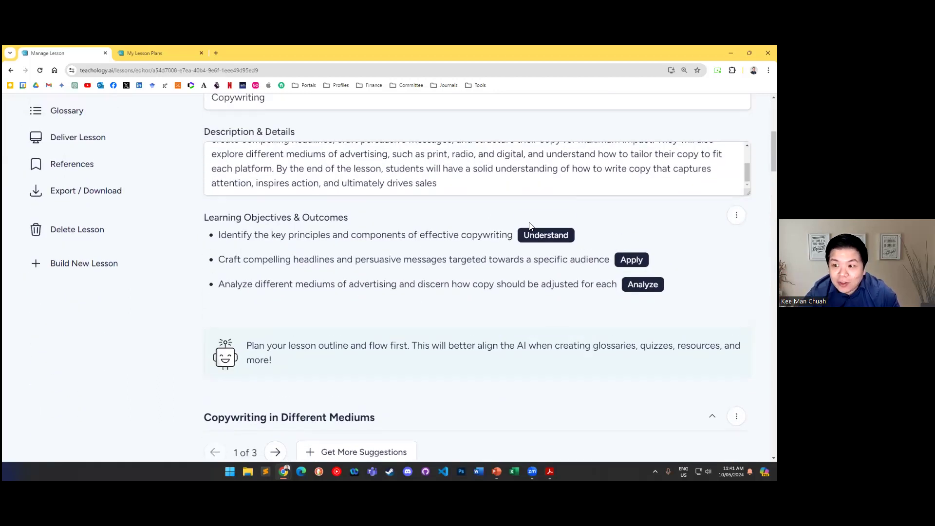
left_click(736, 215)
left_click(674, 242)
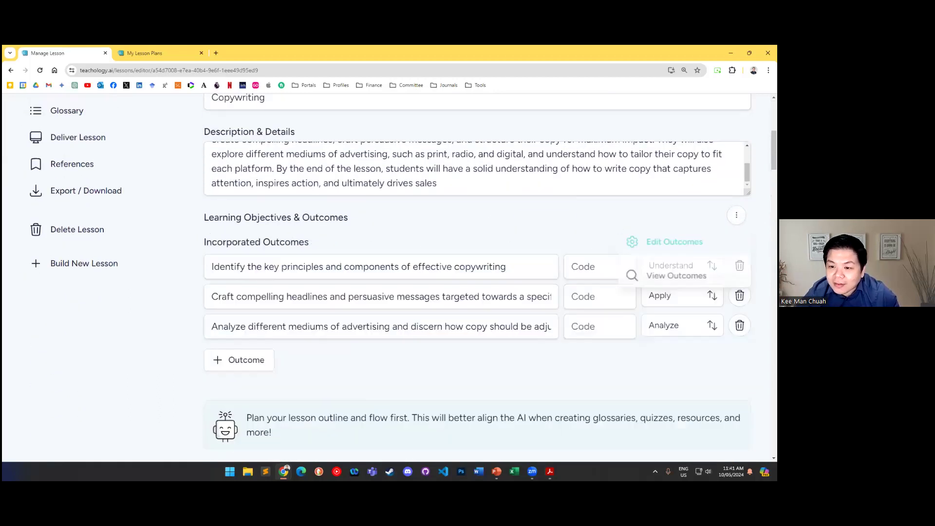
left_click(249, 365)
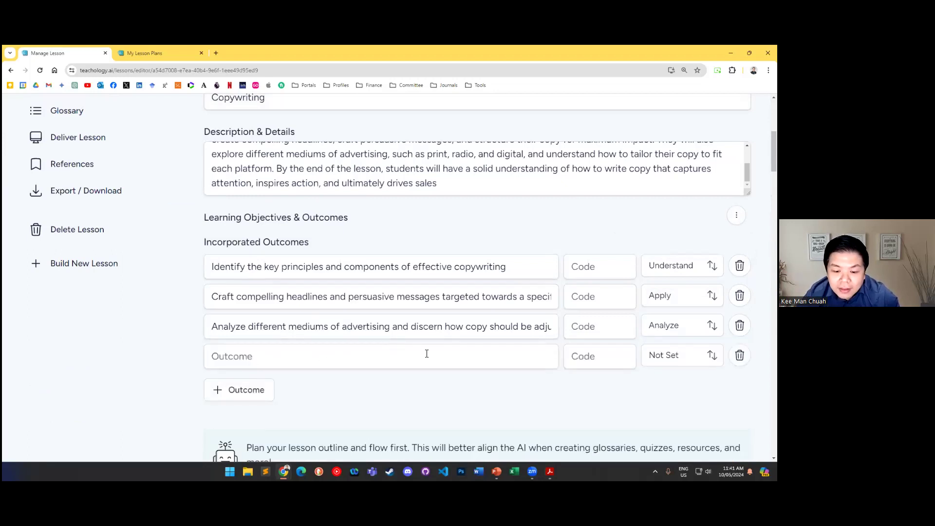
Check the robot's remaining actions and the time until shift change, and return to the lesson's incorporated outcomes.
scroll(553, 250, "up", 6)
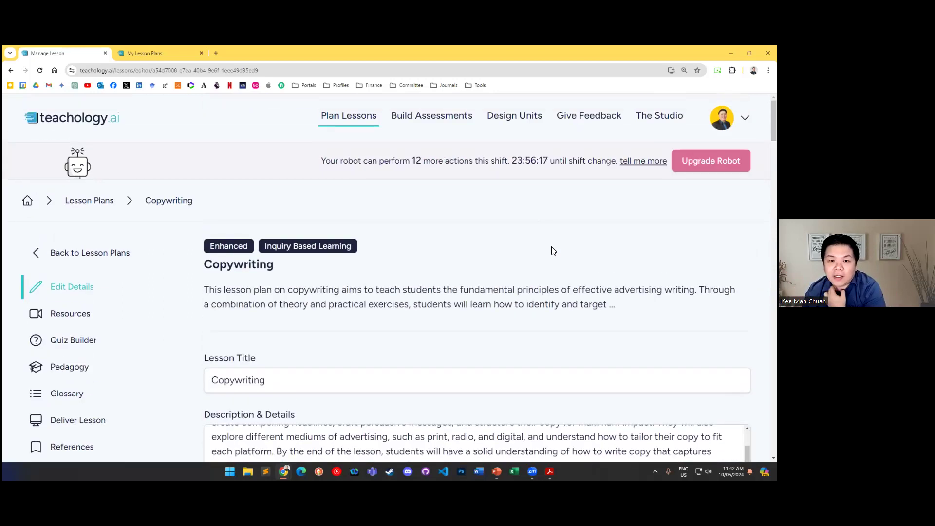
left_click_drag(320, 161, 602, 165)
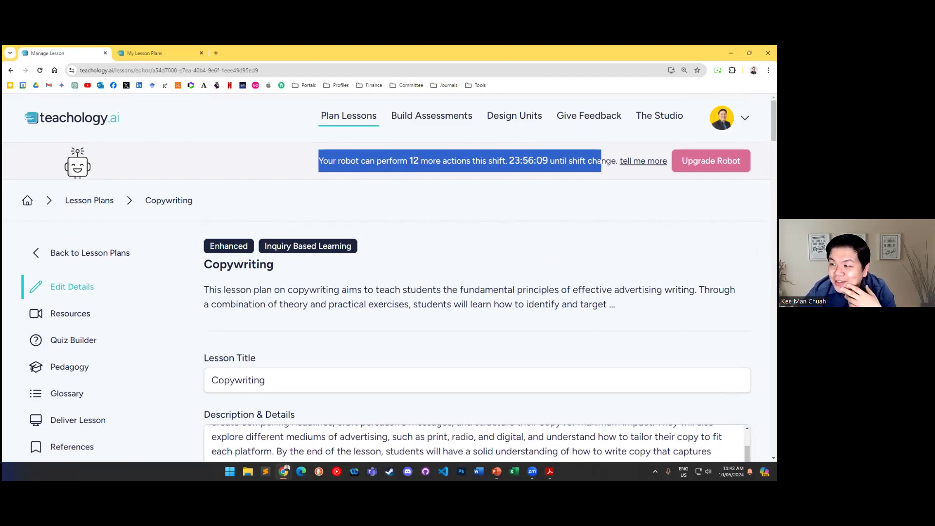
left_click(507, 164)
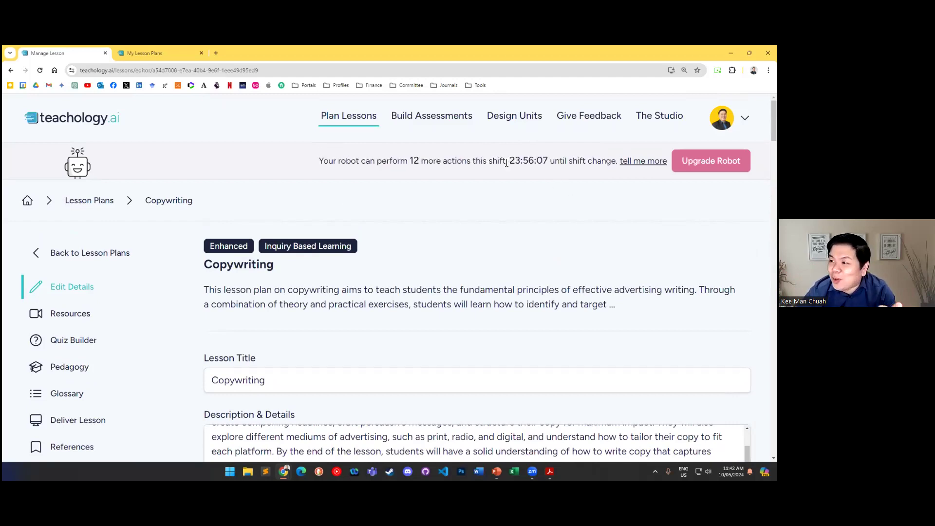
left_click_drag(408, 160, 438, 162)
left_click(496, 166)
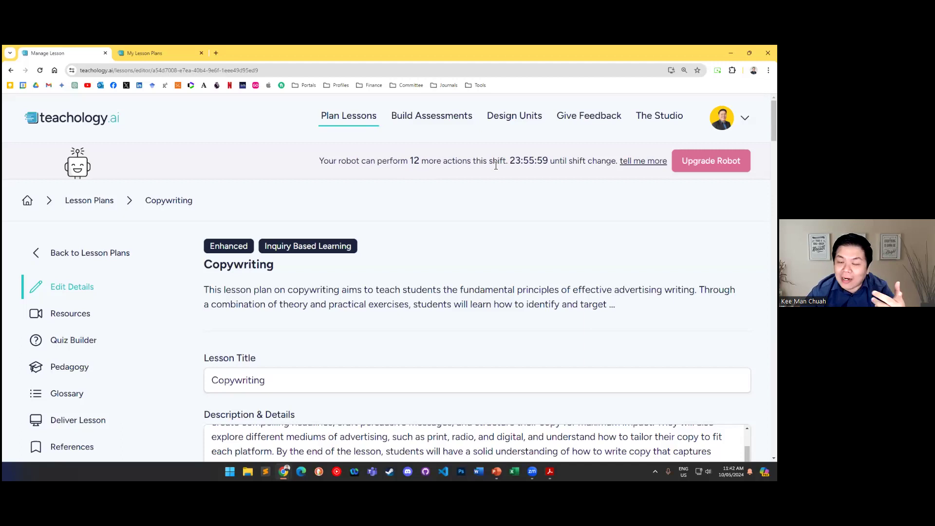
left_click_drag(426, 158, 543, 171)
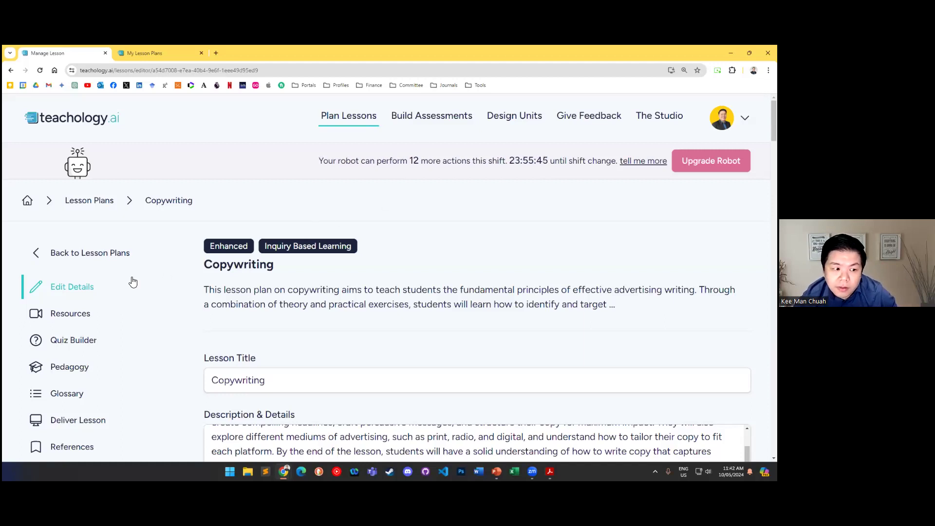
scroll(601, 266, "down", 20)
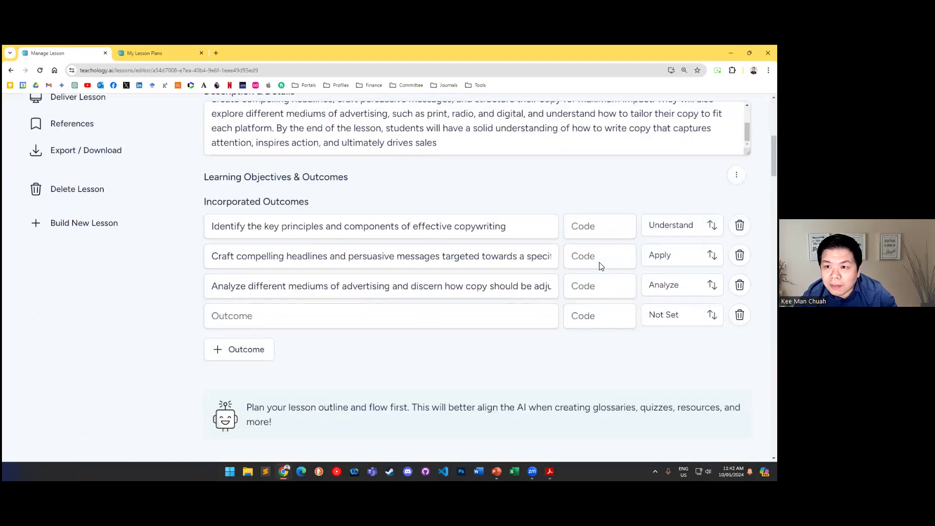